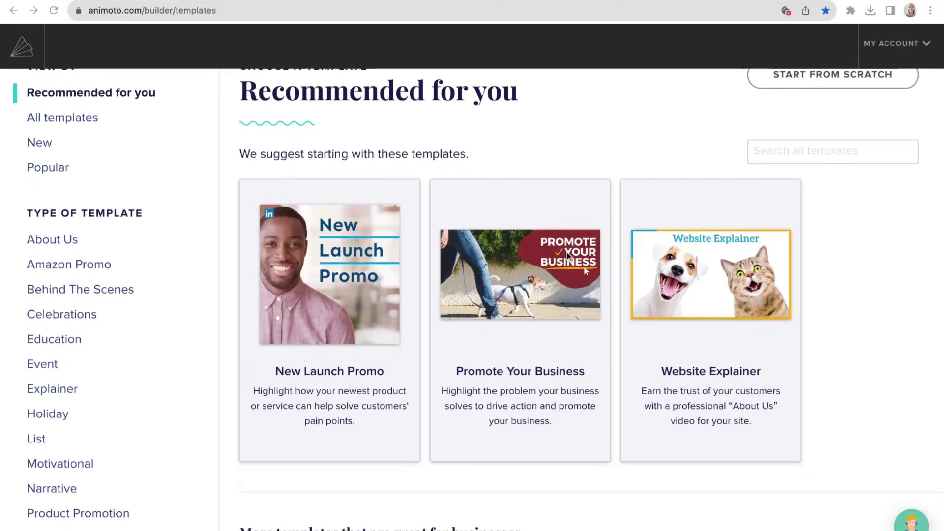
Browse the template gallery and switch to the Workplace category.
{"action": "scroll", "coordinate": [520, 295], "scroll_direction": "down", "scroll_amount": 12}
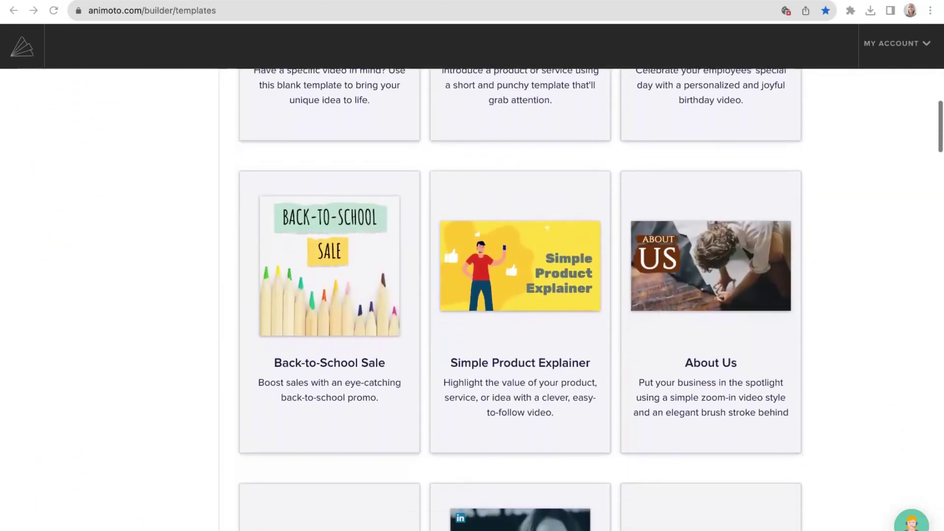
{"action": "scroll", "coordinate": [520, 295], "scroll_direction": "down", "scroll_amount": 4}
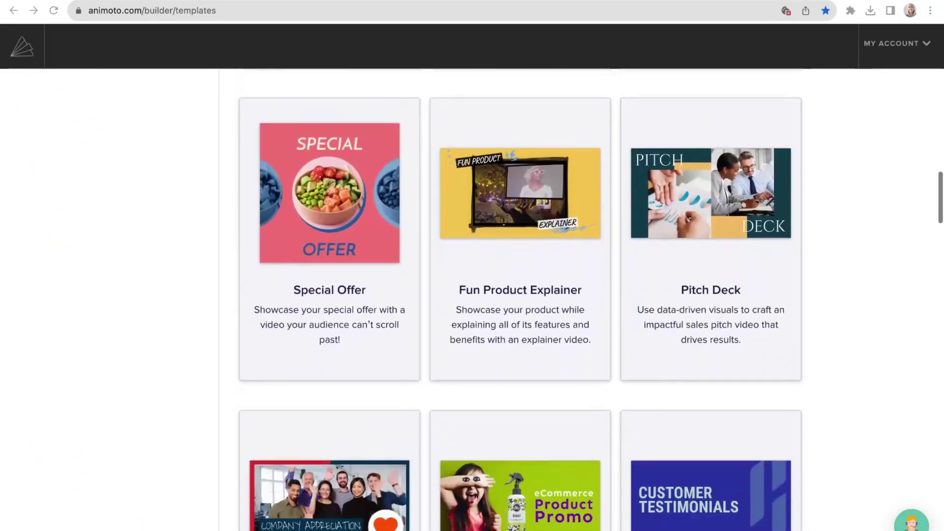
{"action": "scroll", "coordinate": [520, 295], "scroll_direction": "up", "scroll_amount": 12}
{"action": "scroll", "coordinate": [123, 219], "scroll_direction": "up", "scroll_amount": 10}
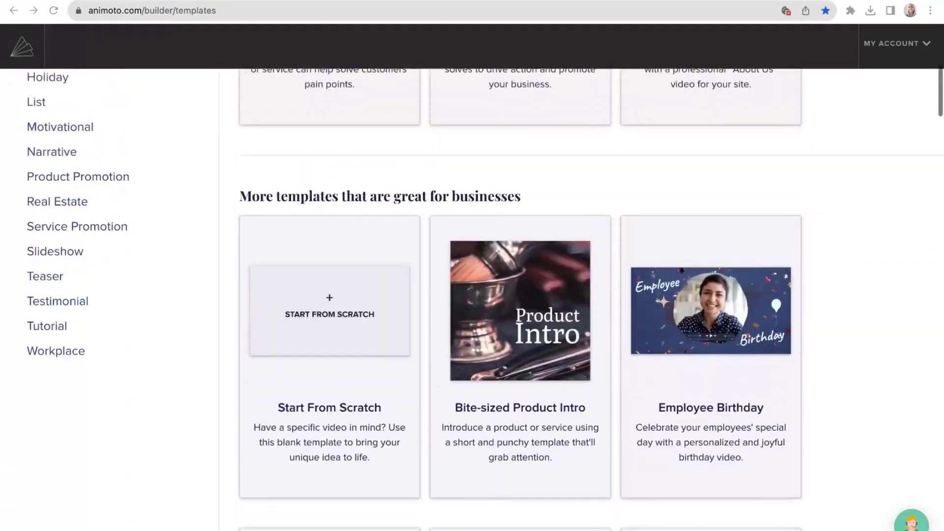
{"action": "scroll", "coordinate": [123, 219], "scroll_direction": "down", "scroll_amount": 4}
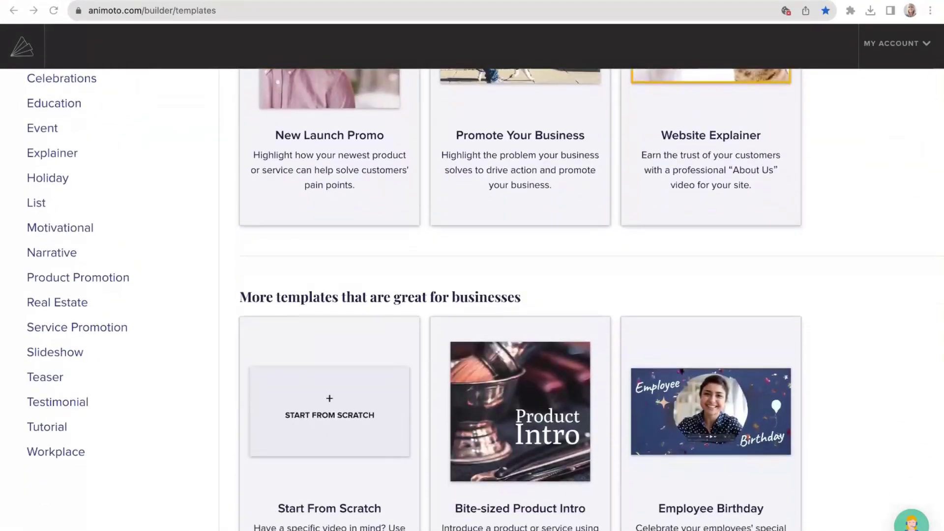
{"action": "scroll", "coordinate": [585, 170], "scroll_direction": "up", "scroll_amount": 3}
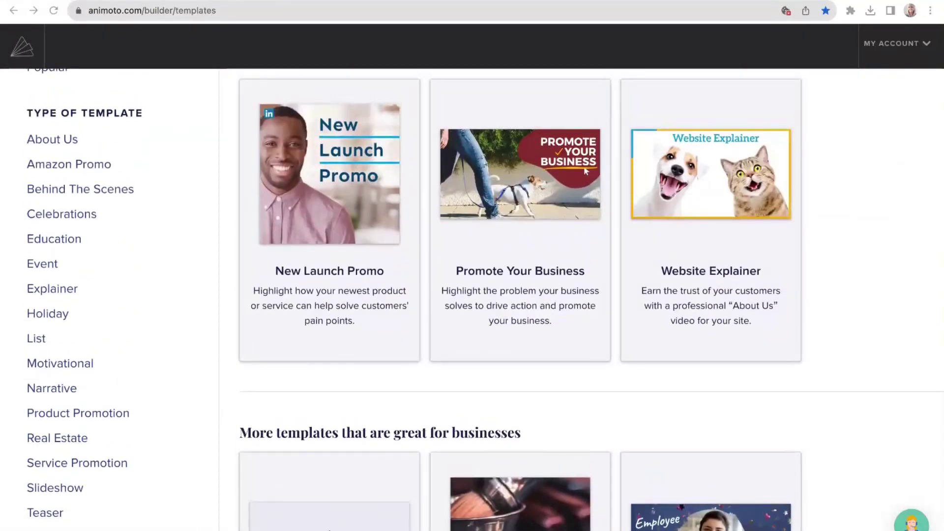
{"action": "scroll", "coordinate": [344, 275], "scroll_direction": "down", "scroll_amount": 2}
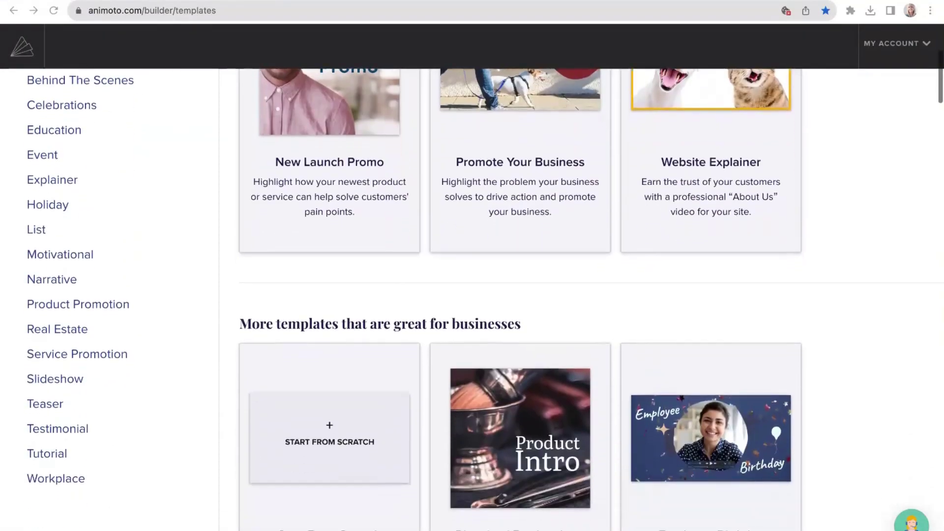
{"action": "left_click", "coordinate": [67, 480]}
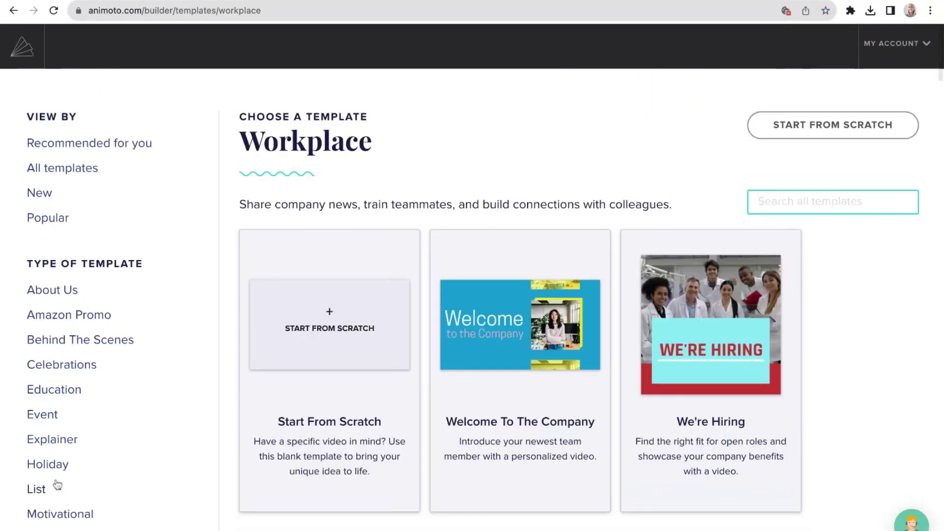
Find and open the Welcome To The Company template's detail page.
{"action": "scroll", "coordinate": [392, 400], "scroll_direction": "down", "scroll_amount": 3}
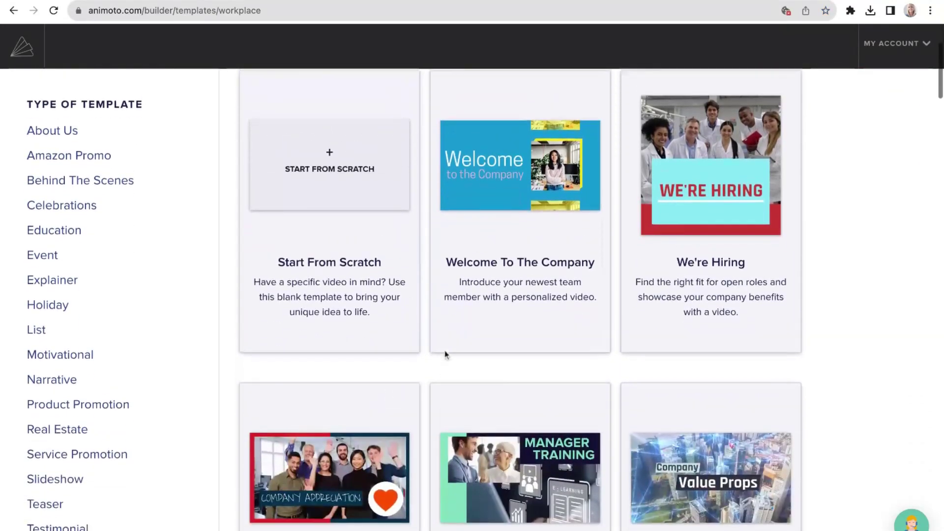
{"action": "scroll", "coordinate": [562, 326], "scroll_direction": "down", "scroll_amount": 5}
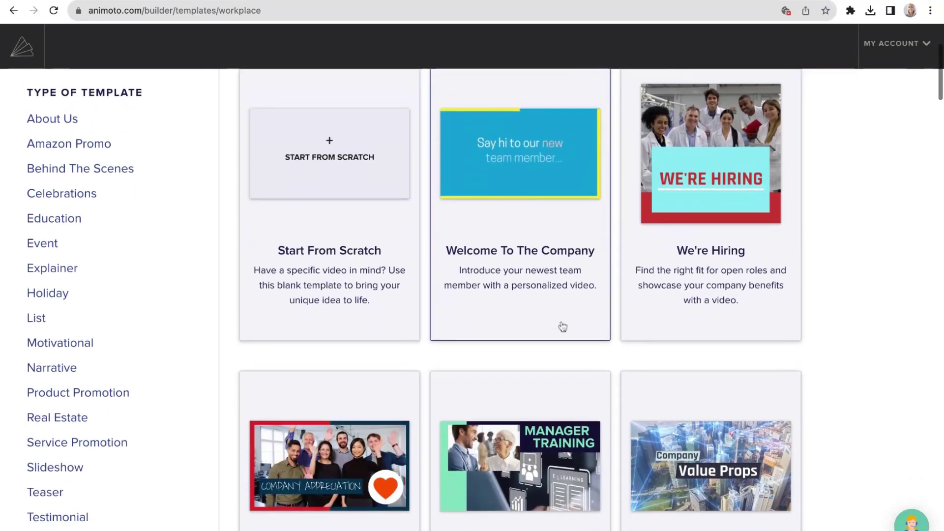
{"action": "scroll", "coordinate": [562, 326], "scroll_direction": "down", "scroll_amount": 12}
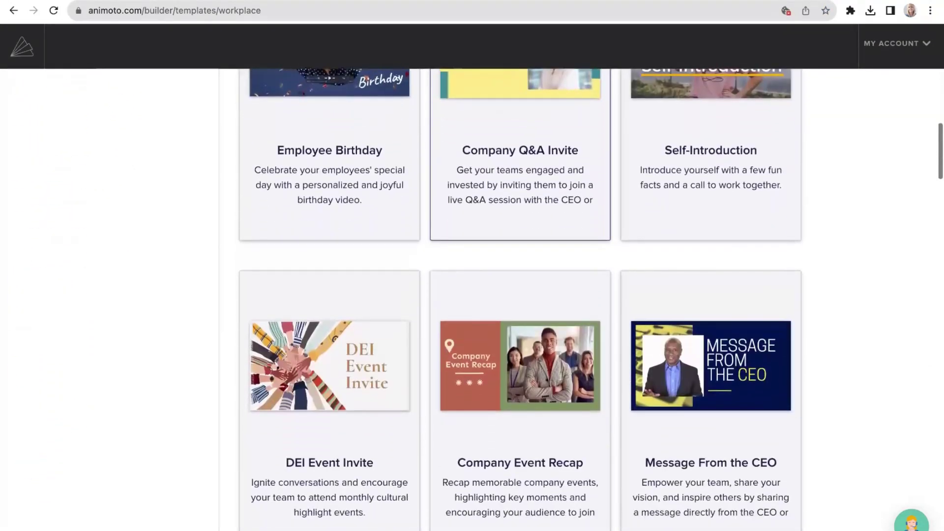
{"action": "scroll", "coordinate": [563, 327], "scroll_direction": "down", "scroll_amount": 5}
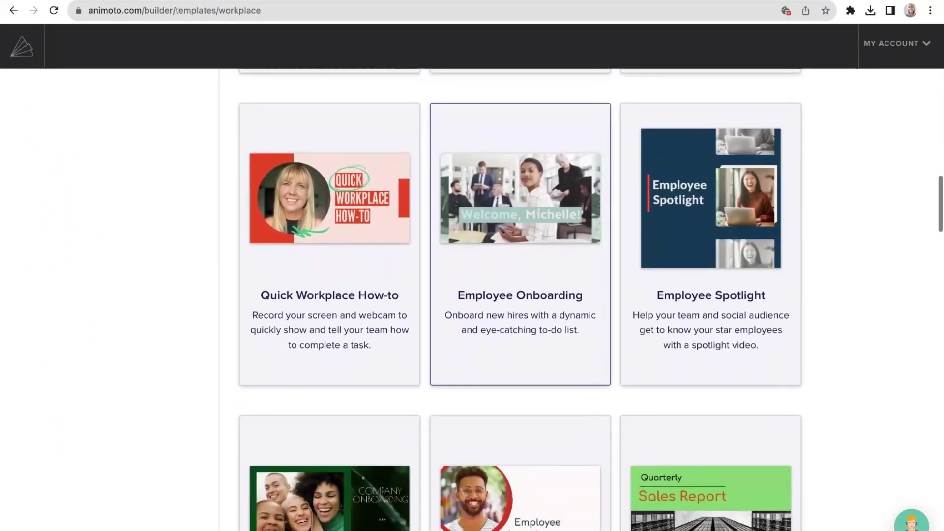
{"action": "scroll", "coordinate": [562, 326], "scroll_direction": "up", "scroll_amount": 20}
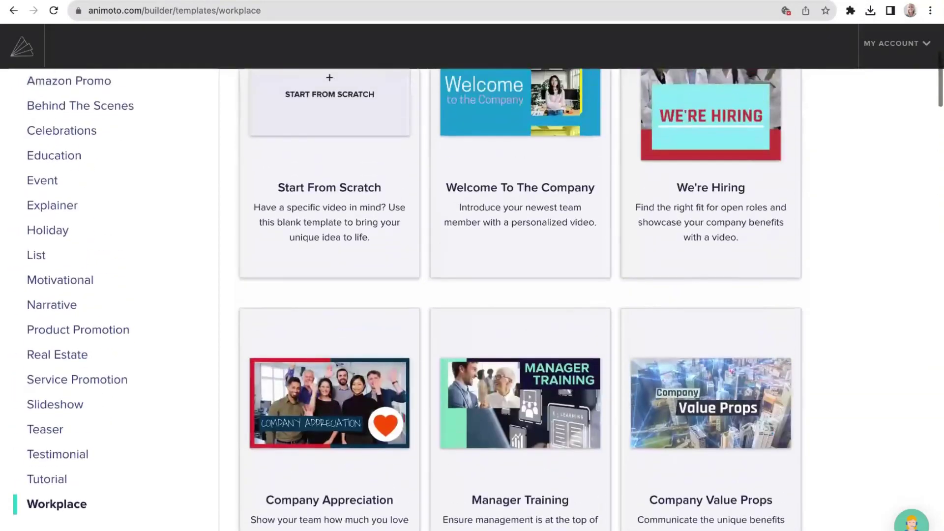
{"action": "scroll", "coordinate": [532, 209], "scroll_direction": "up", "scroll_amount": 3}
{"action": "left_click", "coordinate": [532, 209]}
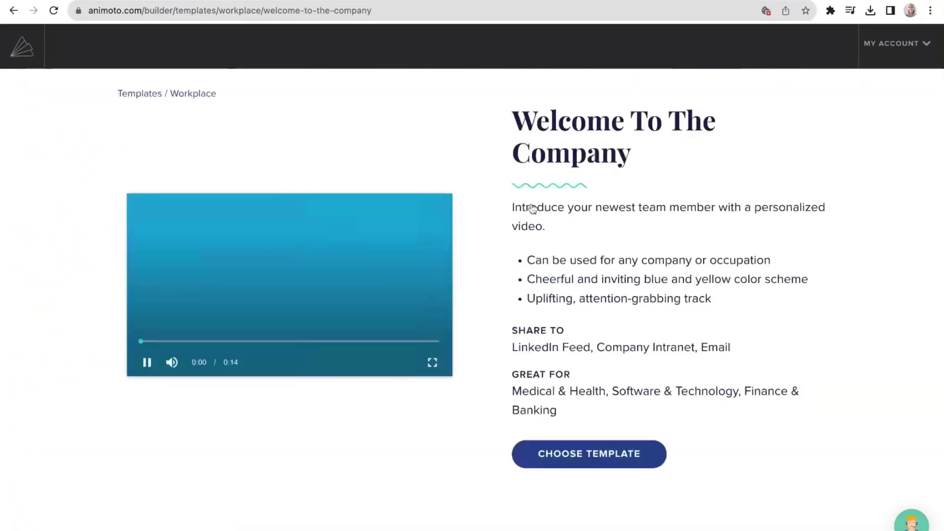
Choose the Welcome To The Company template to create a new video project.
{"action": "left_click", "coordinate": [570, 458]}
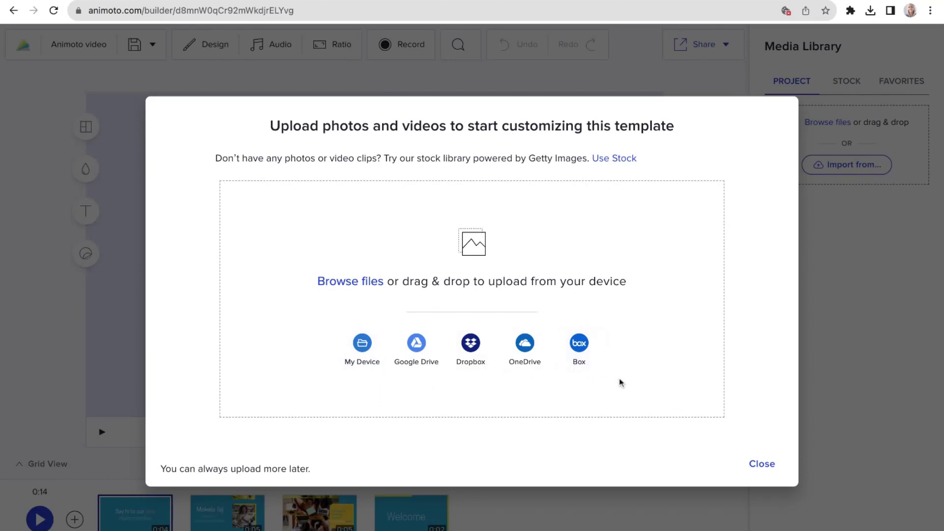
Upload OfficePhotos_1.jpg and OfficePhotos_2.jpg from the computer into the project.
{"action": "left_click", "coordinate": [362, 346]}
{"action": "key", "text": "Return"}
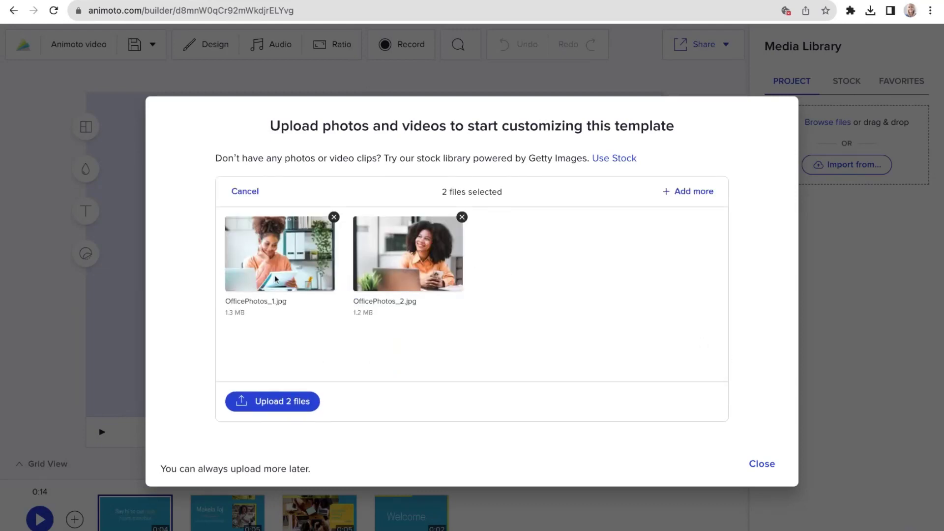
{"action": "left_click", "coordinate": [274, 402]}
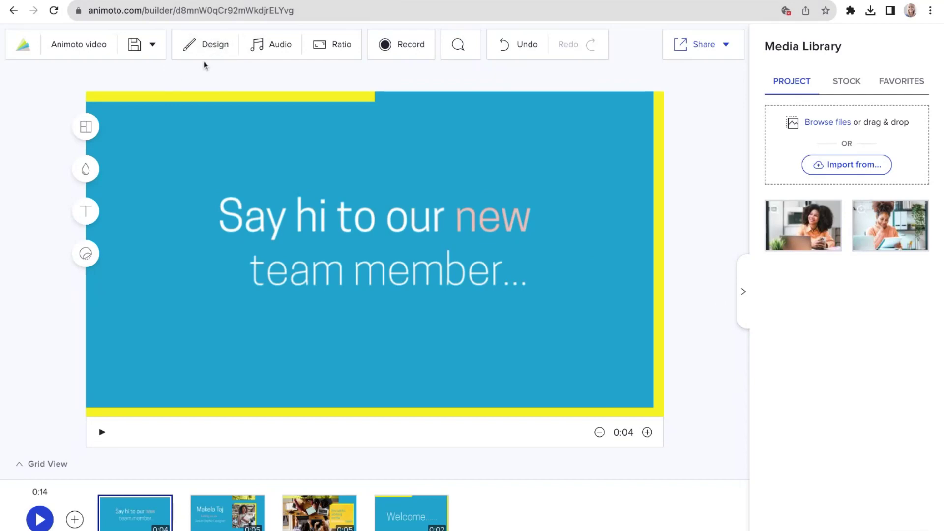
In the design settings, add a new brand, My Brand #1, and upload its logo file.
{"action": "left_click", "coordinate": [207, 46]}
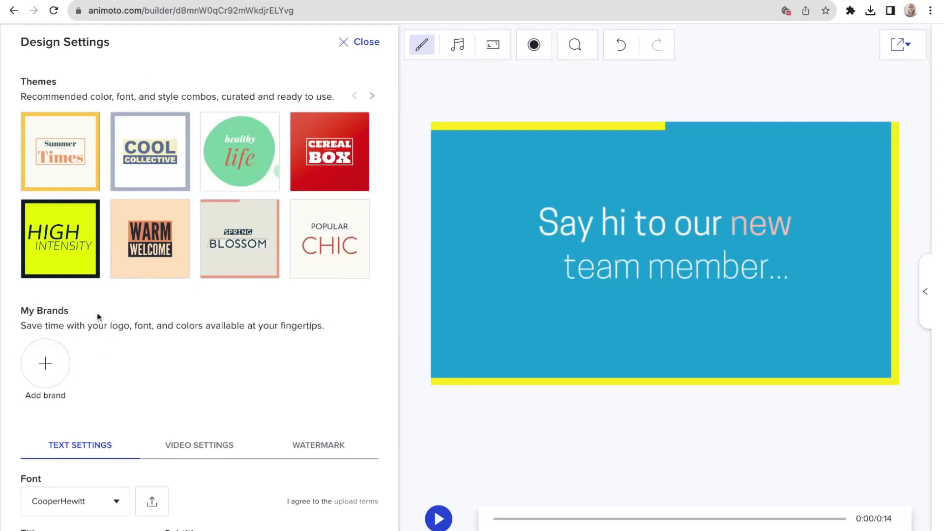
{"action": "left_click", "coordinate": [46, 364]}
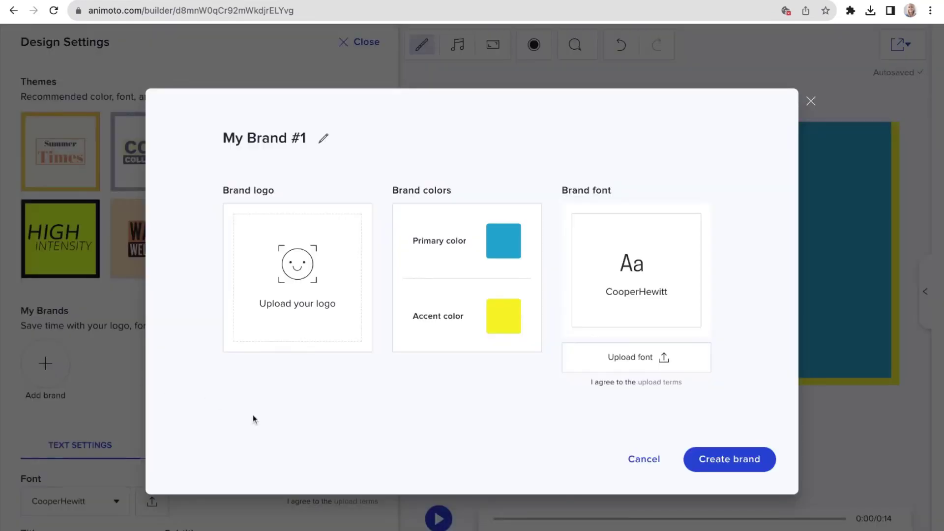
{"action": "left_click", "coordinate": [311, 285]}
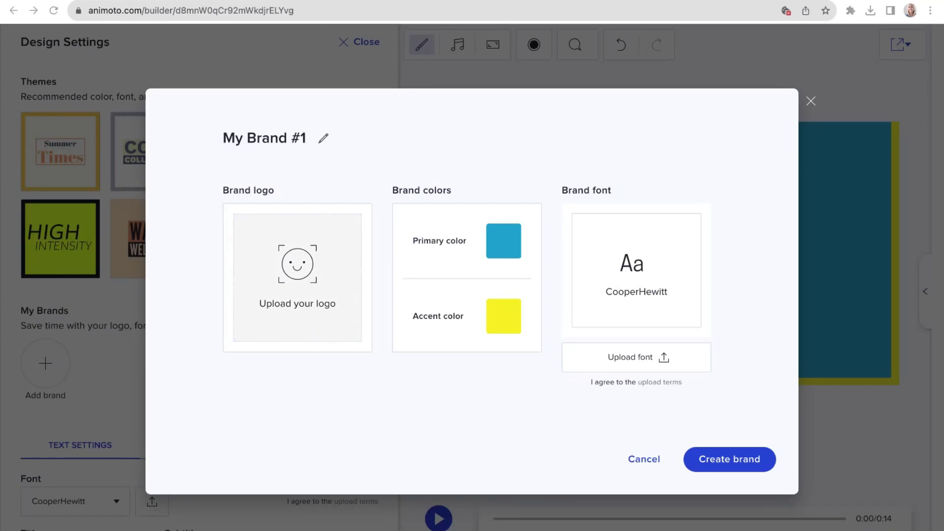
{"action": "key", "text": "Return"}
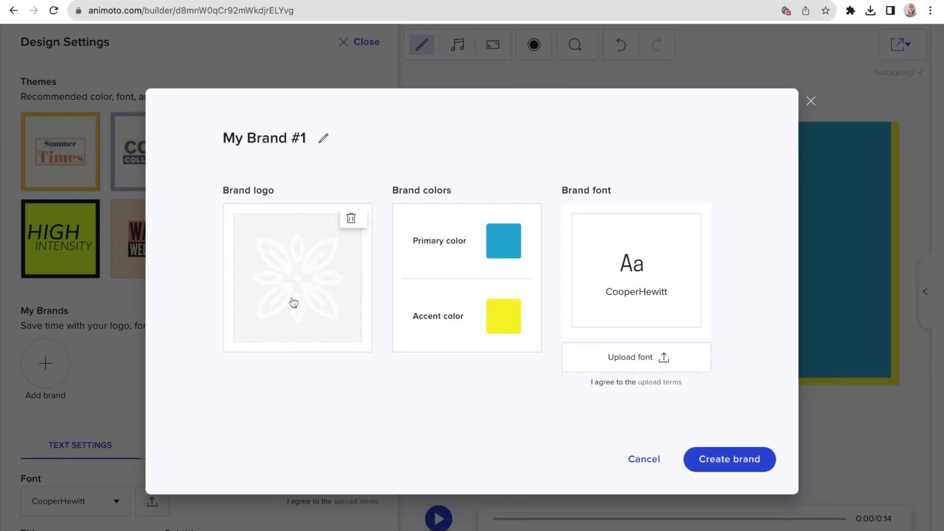
Set the brand's primary colour to custom orange hex FCA311.
{"action": "left_click", "coordinate": [504, 248]}
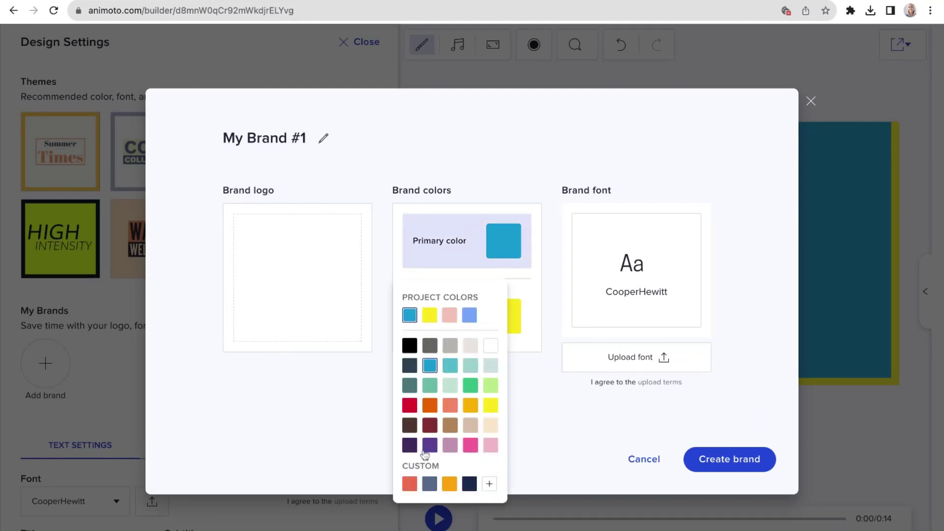
{"action": "left_click", "coordinate": [490, 485]}
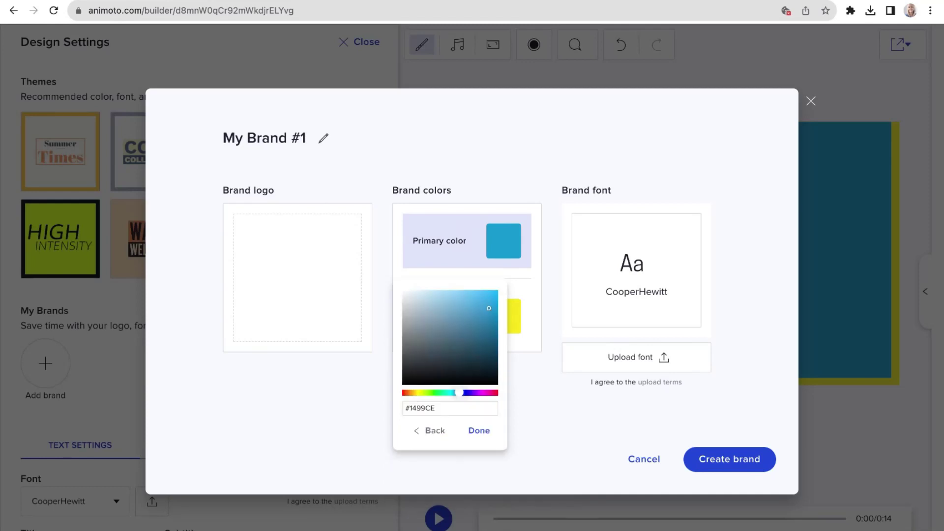
{"action": "double_click", "coordinate": [438, 410]}
{"action": "type", "text": "FCA"}
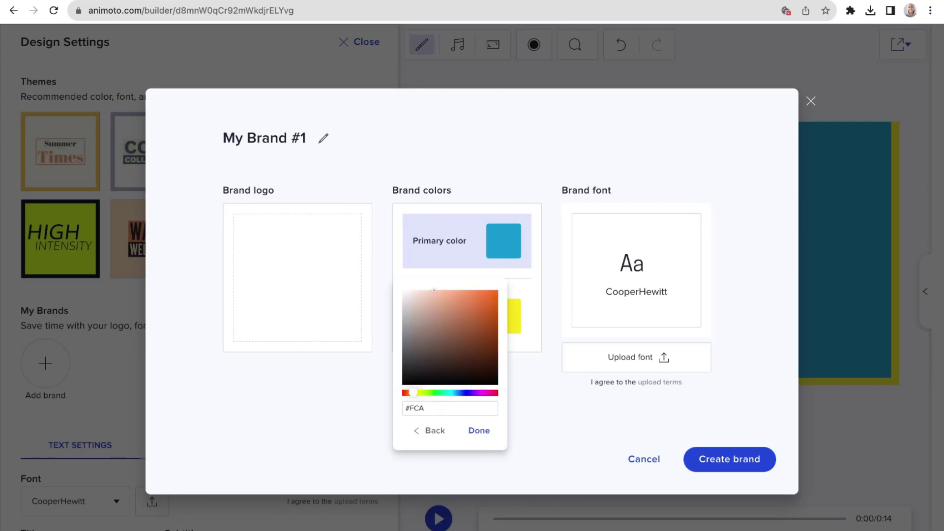
{"action": "type", "text": "311"}
{"action": "left_click", "coordinate": [482, 435]}
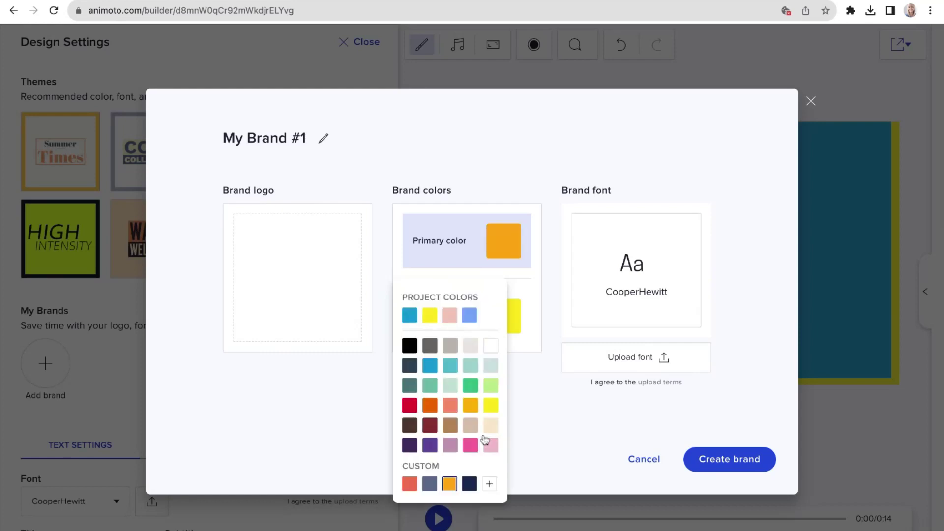
Set the brand's accent colour to custom navy hex 19294d.
{"action": "left_click", "coordinate": [536, 399]}
{"action": "left_click", "coordinate": [504, 322]}
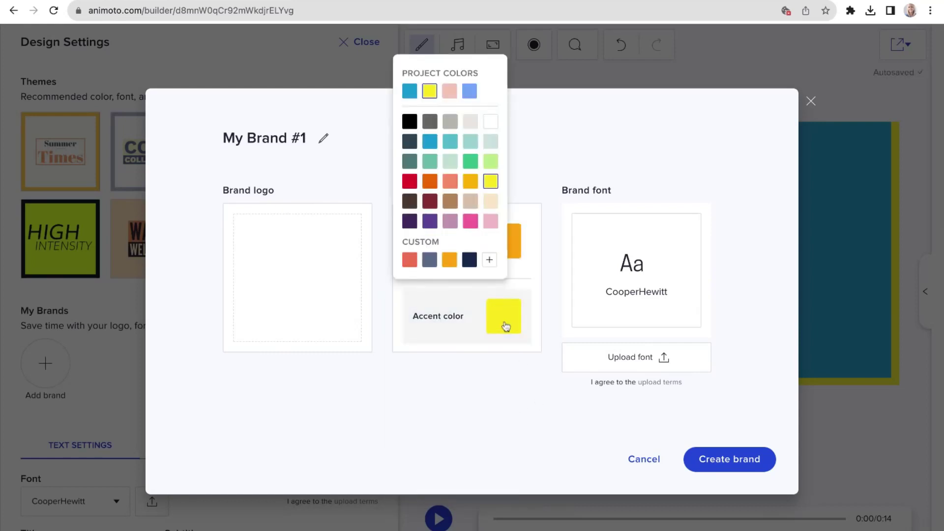
{"action": "left_click", "coordinate": [489, 259]}
{"action": "double_click", "coordinate": [461, 236]}
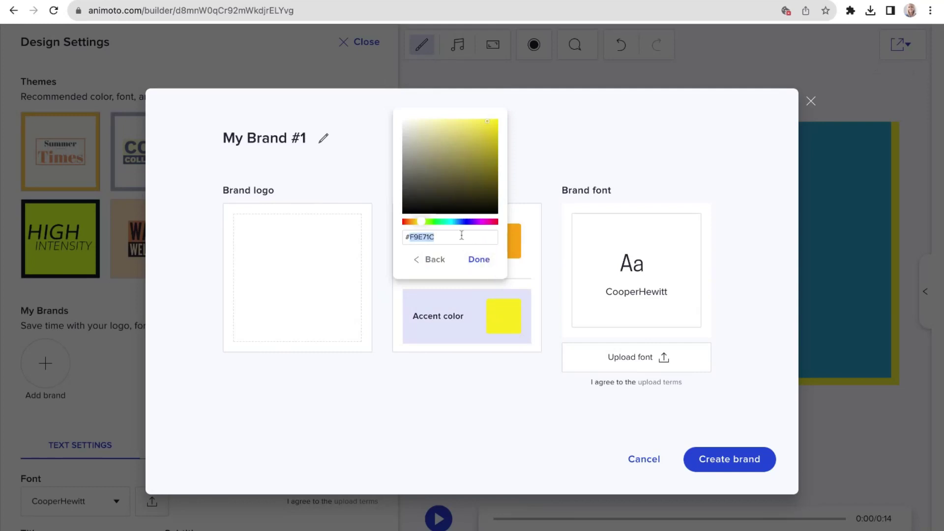
{"action": "type", "text": "192"}
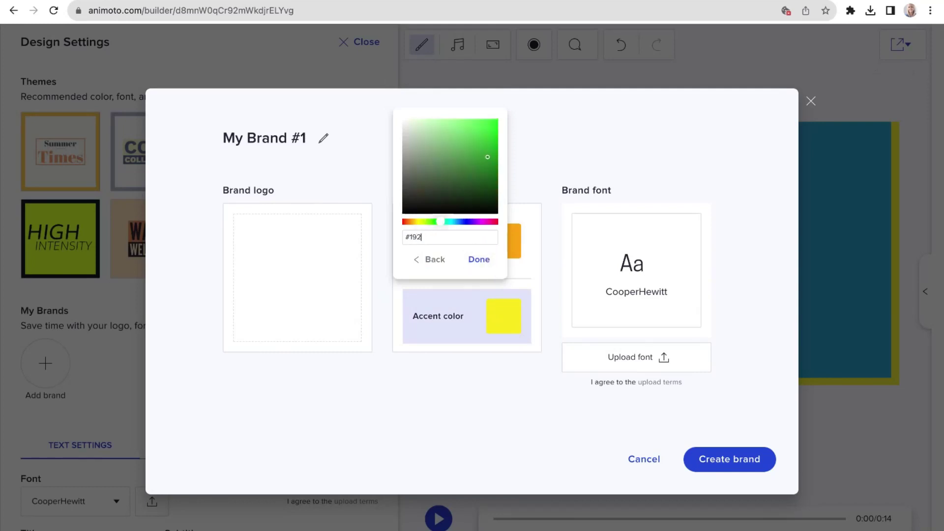
{"action": "type", "text": "94d"}
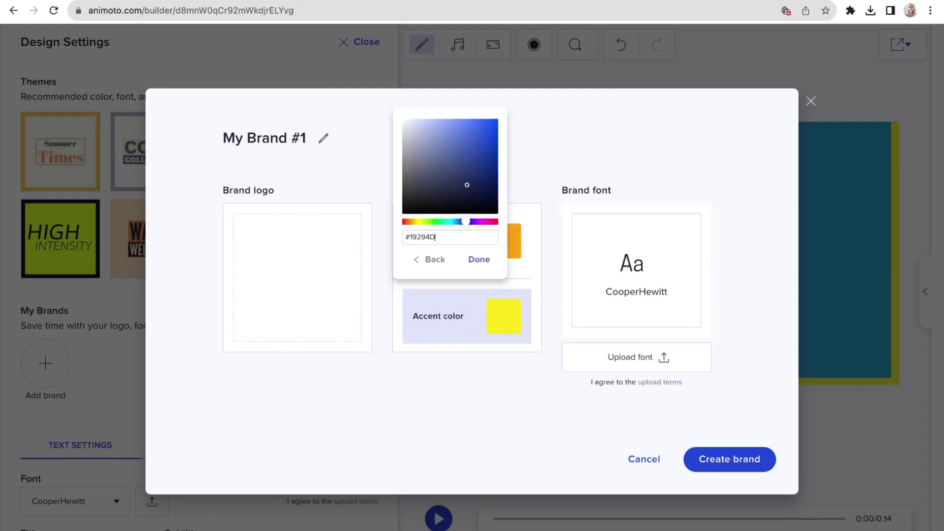
{"action": "left_click", "coordinate": [479, 260]}
{"action": "left_click", "coordinate": [455, 398]}
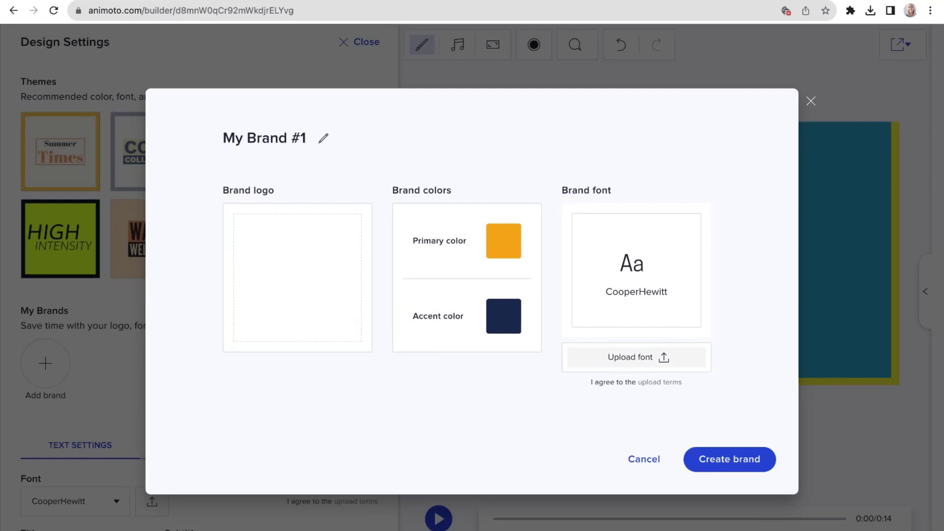
Add the Antonio Regular font file, retitle the brand 'D2M Brand', and create the brand.
{"action": "left_click", "coordinate": [637, 357]}
{"action": "key", "text": "Return"}
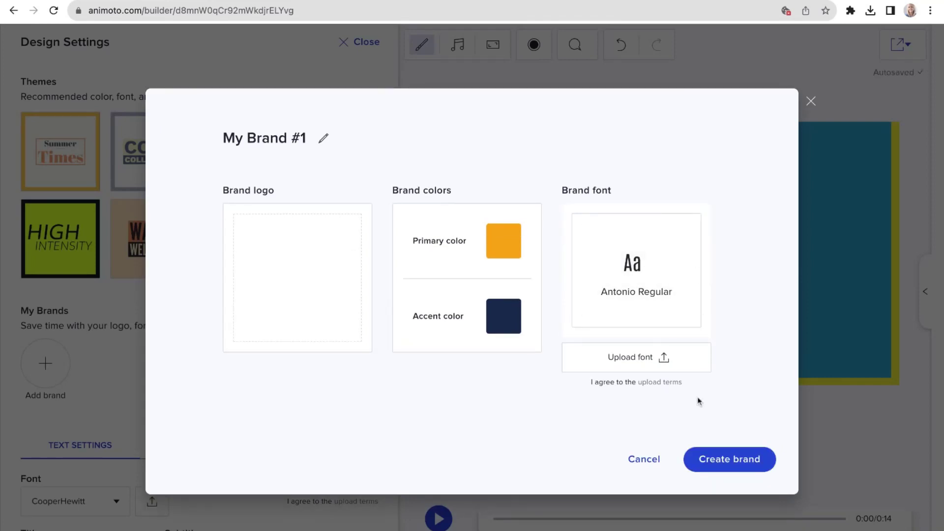
{"action": "left_click", "coordinate": [295, 136]}
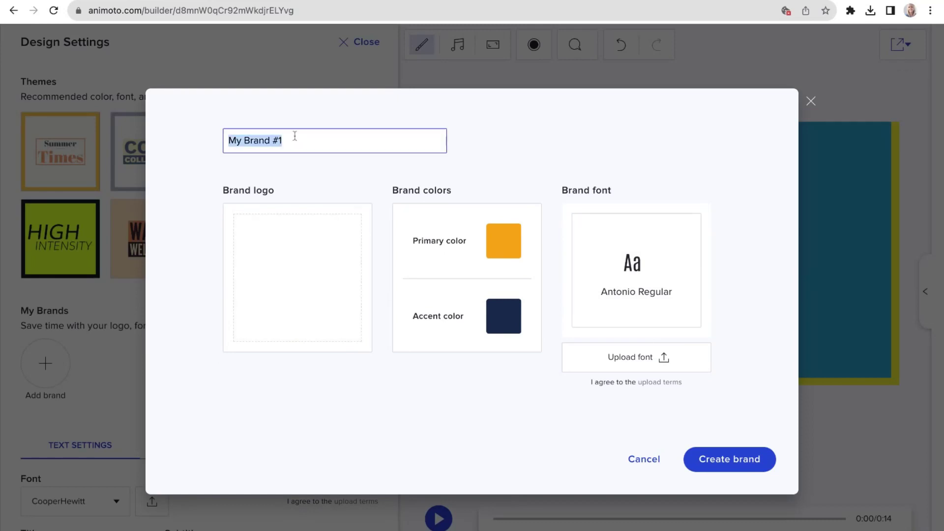
{"action": "type", "text": "D"}
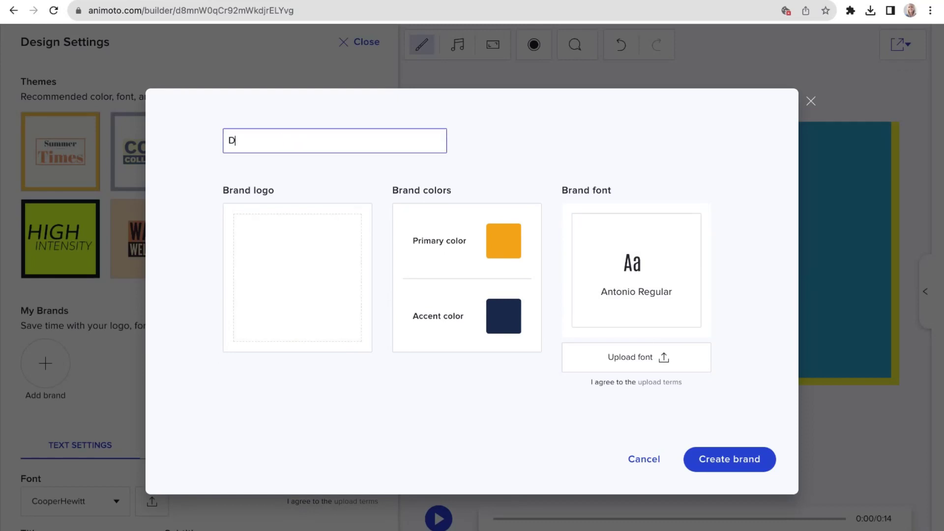
{"action": "type", "text": "2M Brand"}
{"action": "left_click", "coordinate": [730, 460]}
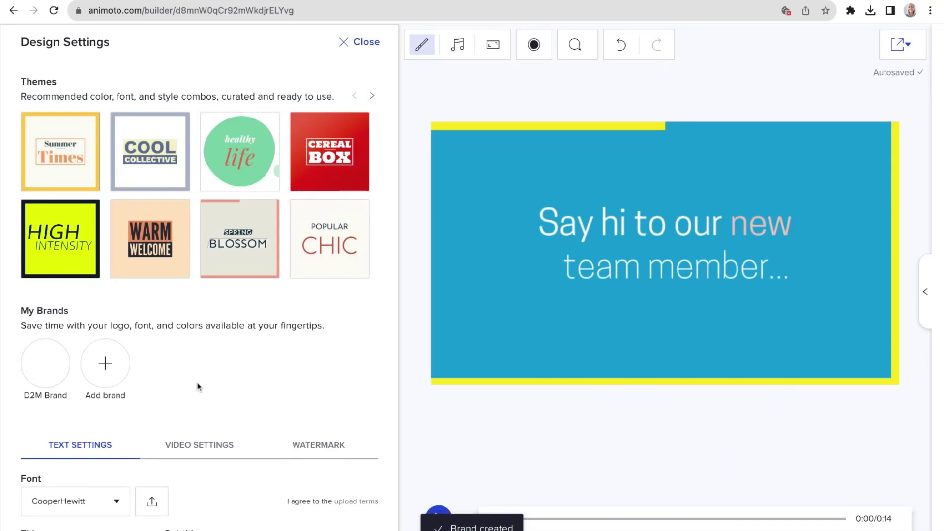
Select D2M Brand under My Brands and apply it to the video.
{"action": "left_click", "coordinate": [47, 368]}
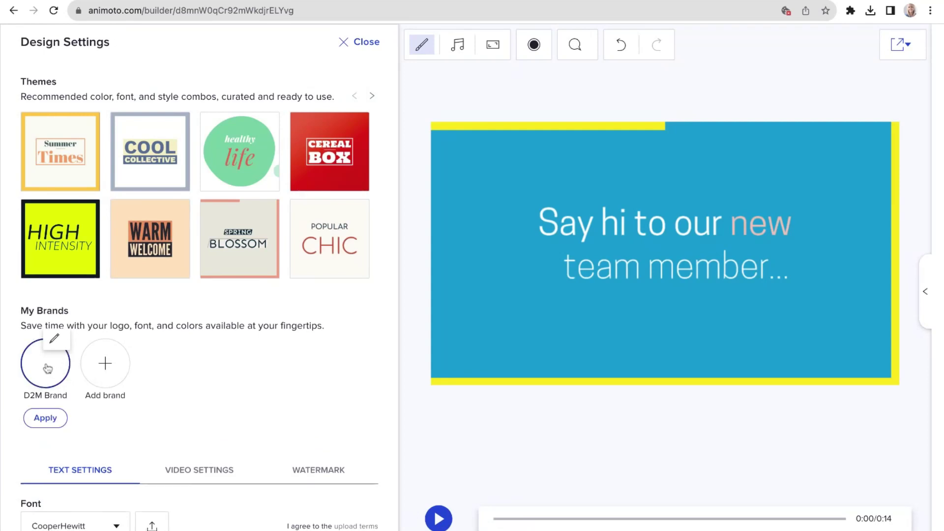
{"action": "left_click", "coordinate": [51, 419]}
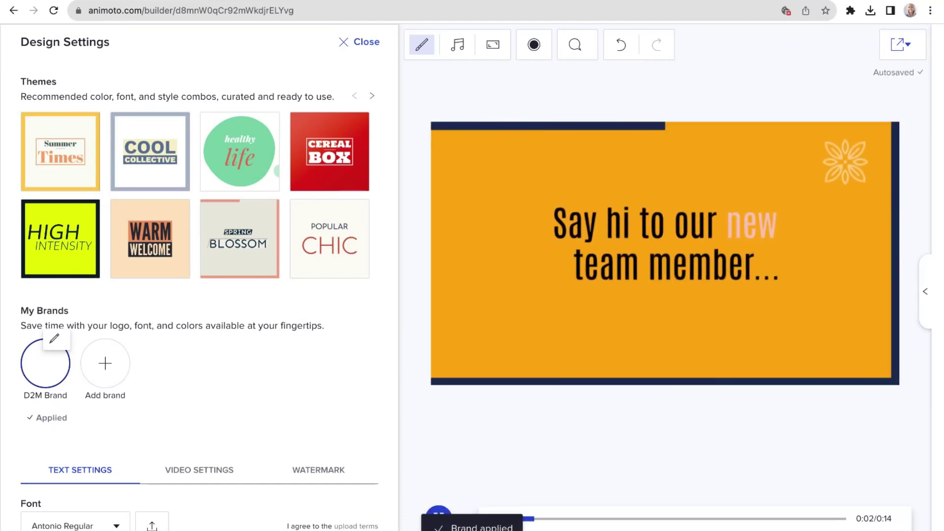
Close the design settings, preview scenes 2 and 3, then return to the opening scene.
{"action": "left_click", "coordinate": [367, 43]}
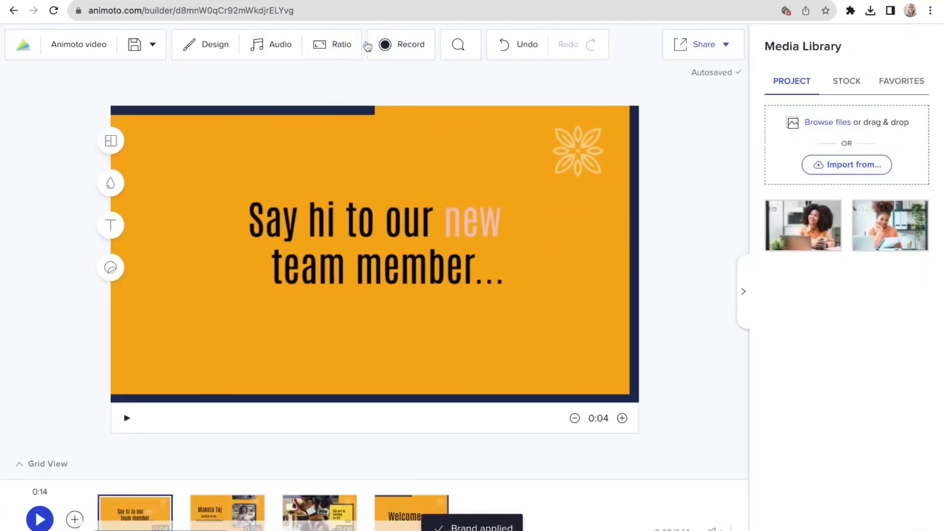
{"action": "left_click", "coordinate": [211, 512]}
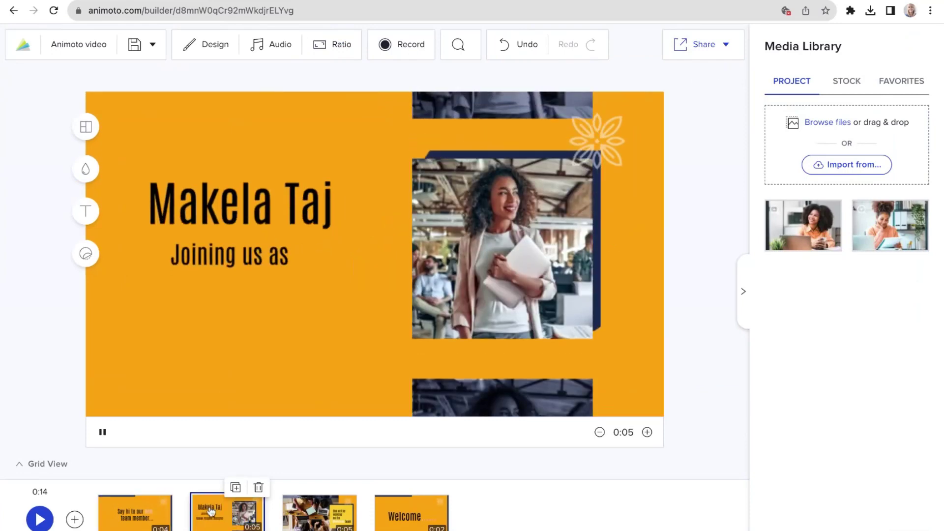
{"action": "left_click", "coordinate": [290, 514]}
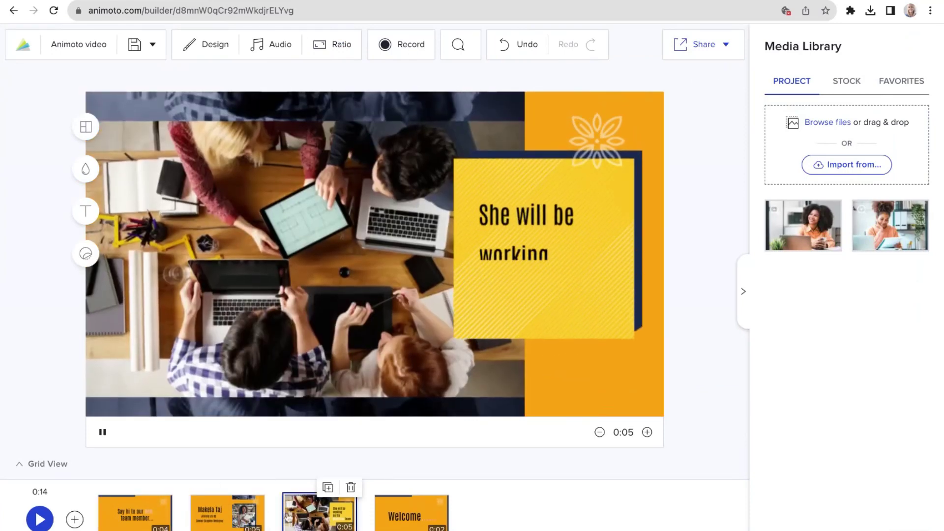
{"action": "left_click", "coordinate": [153, 514]}
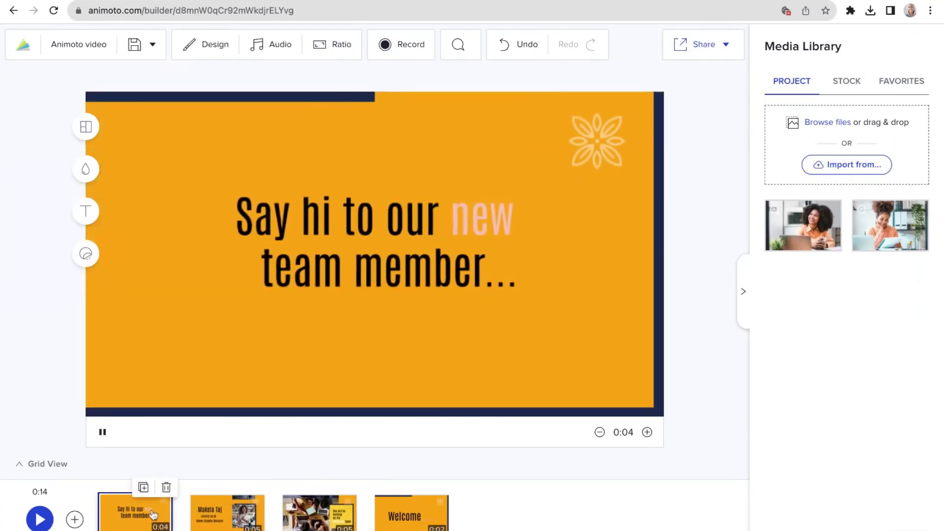
{"action": "left_click", "coordinate": [143, 514]}
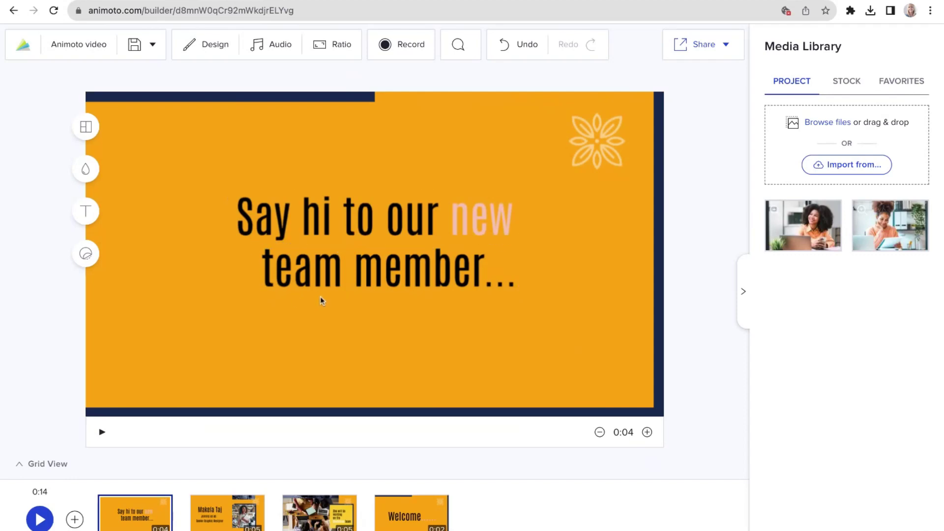
Set both the Title and Subtitle text colours to the navy brand swatch in Text Settings.
{"action": "left_click", "coordinate": [211, 52]}
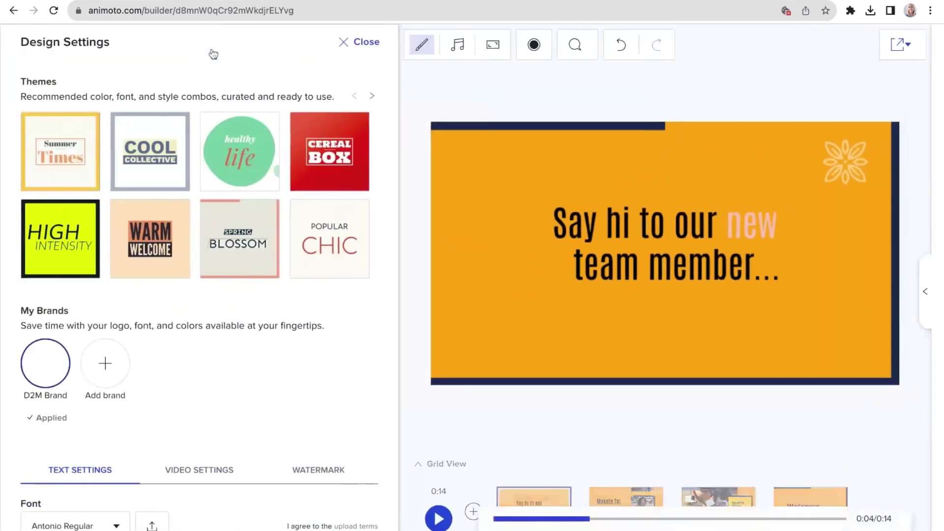
{"action": "scroll", "coordinate": [157, 421], "scroll_direction": "down", "scroll_amount": 4}
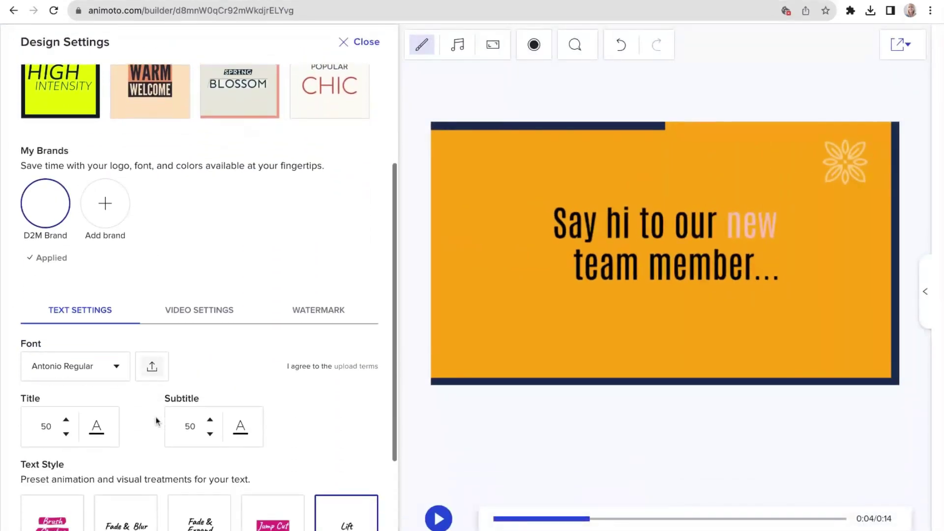
{"action": "left_click", "coordinate": [101, 421]}
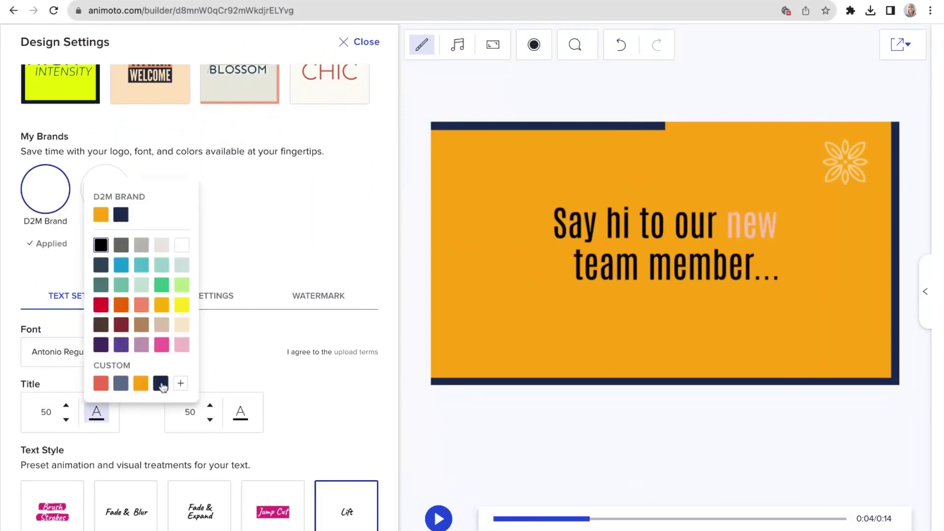
{"action": "left_click", "coordinate": [162, 386]}
{"action": "left_click", "coordinate": [240, 412]}
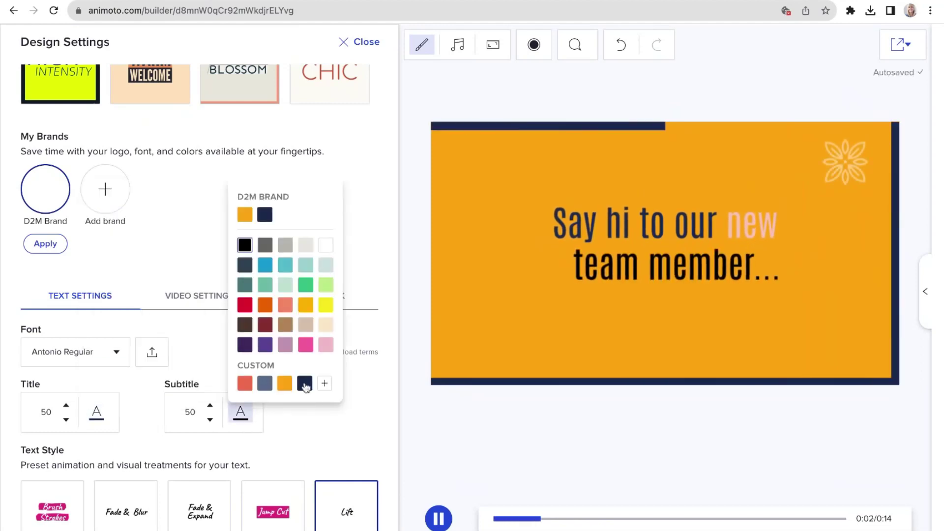
{"action": "left_click", "coordinate": [305, 387]}
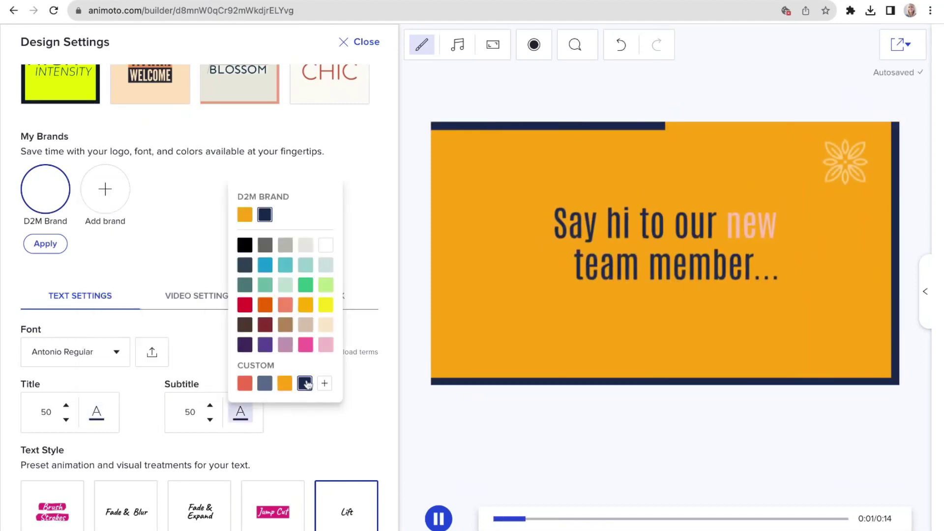
{"action": "left_click", "coordinate": [366, 43]}
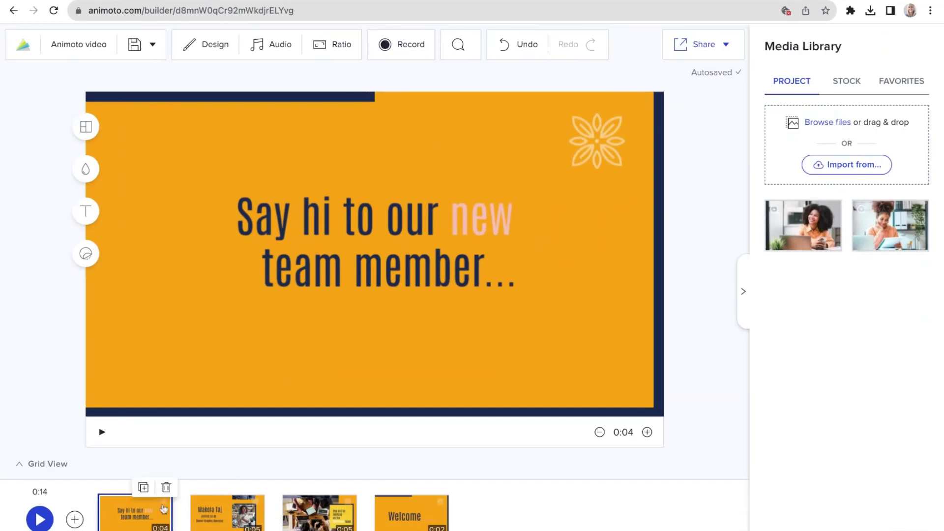
Colour the word 'new' in the opening title with the red custom swatch.
{"action": "left_click", "coordinate": [228, 511]}
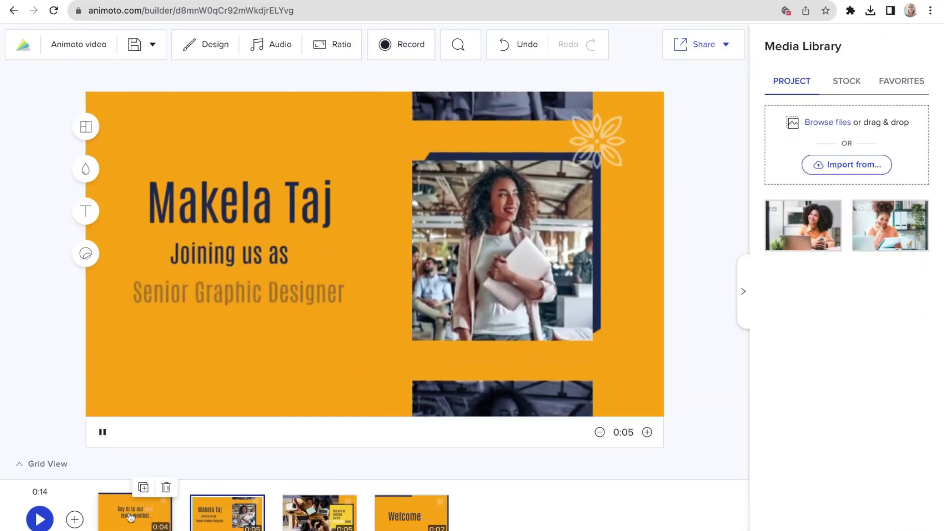
{"action": "left_click", "coordinate": [130, 516]}
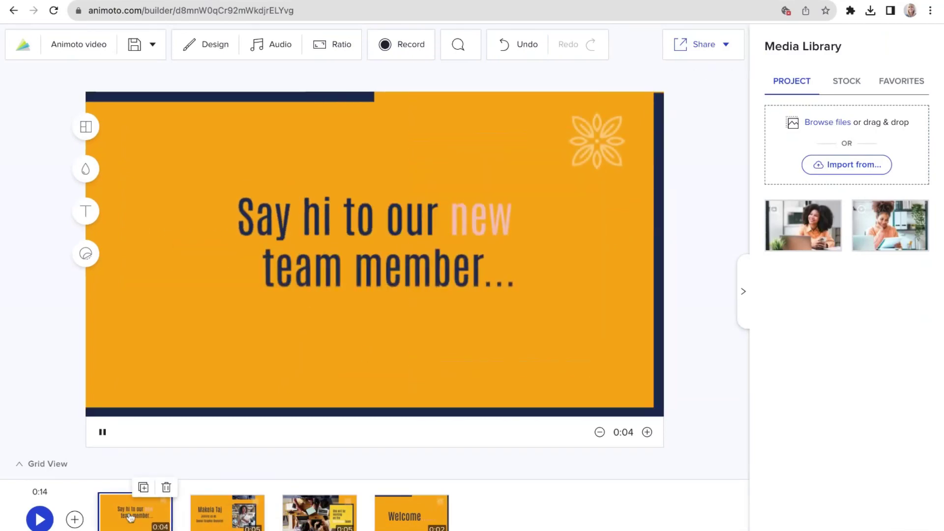
{"action": "left_click", "coordinate": [469, 230]}
{"action": "double_click", "coordinate": [456, 227]}
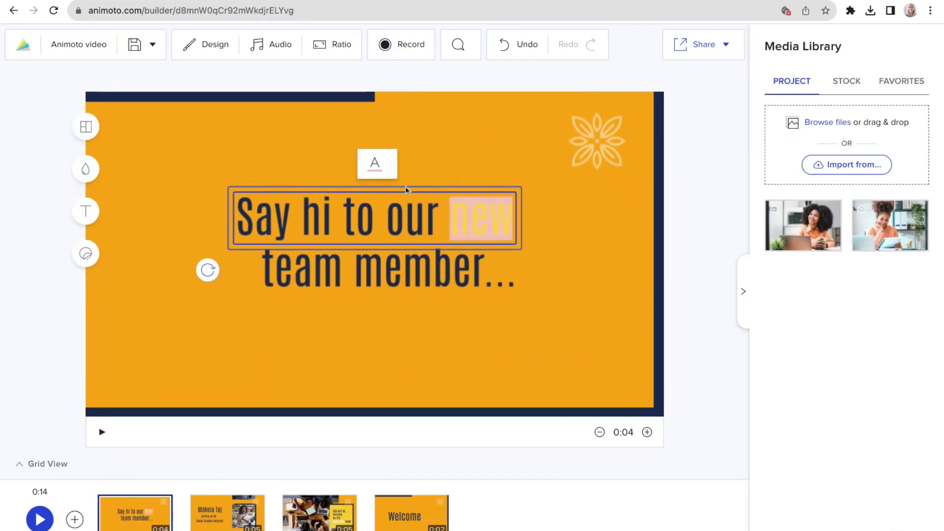
{"action": "left_click", "coordinate": [377, 171]}
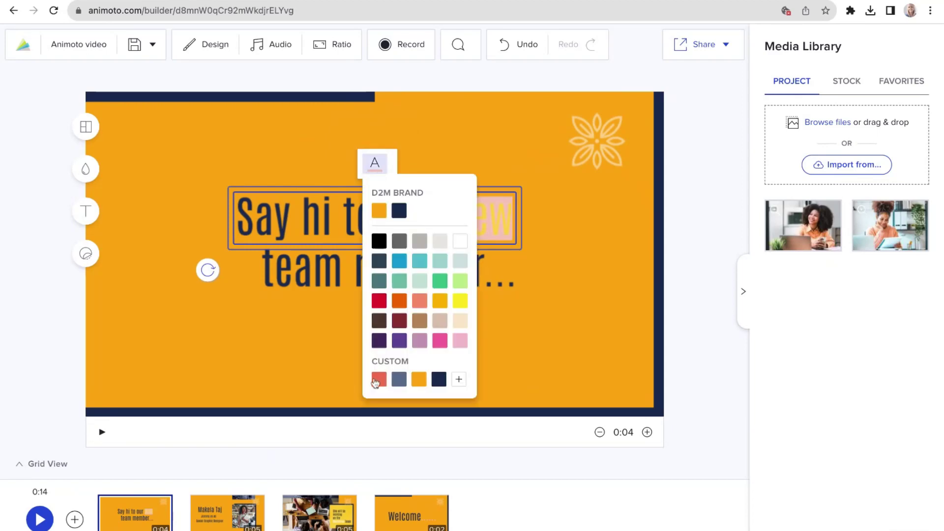
{"action": "left_click", "coordinate": [378, 383]}
{"action": "left_click", "coordinate": [525, 375]}
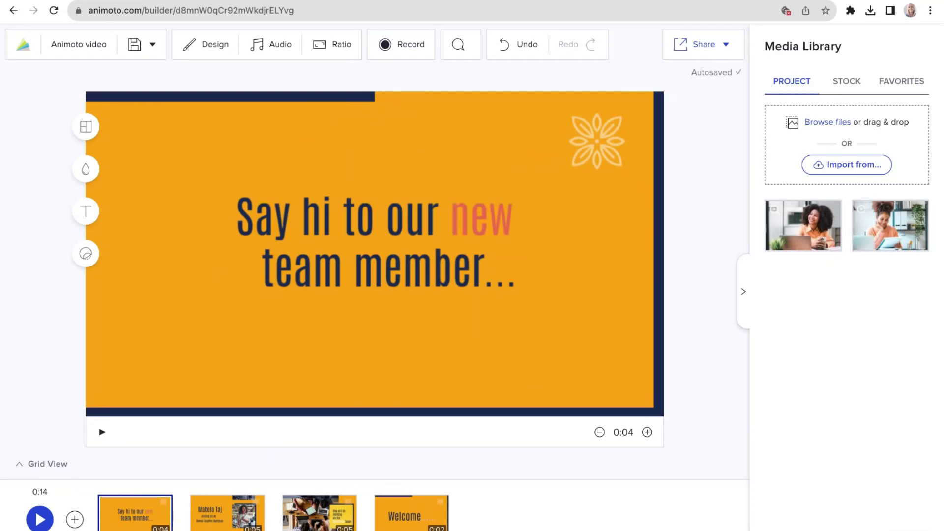
On the second scene, replace the new hire's name with the new name.
{"action": "left_click", "coordinate": [213, 521]}
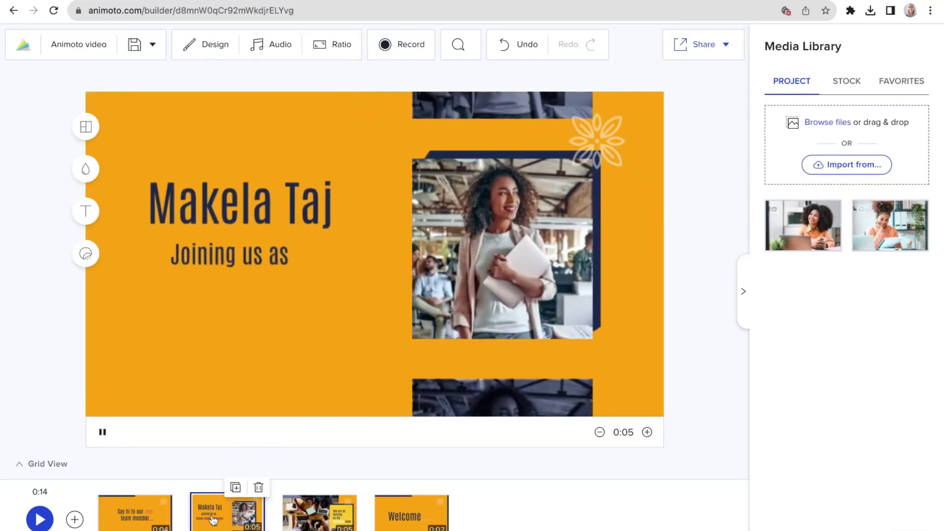
{"action": "left_click", "coordinate": [222, 220]}
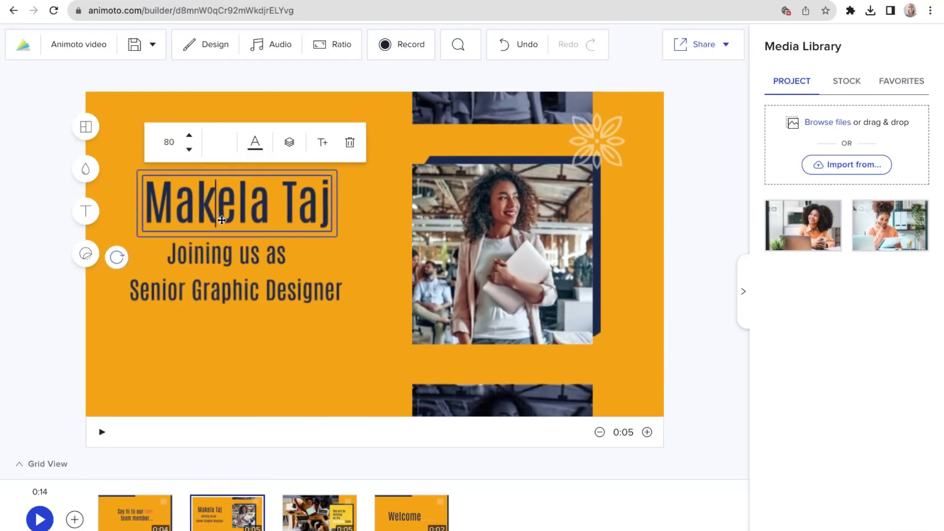
{"action": "triple_click", "coordinate": [222, 220]}
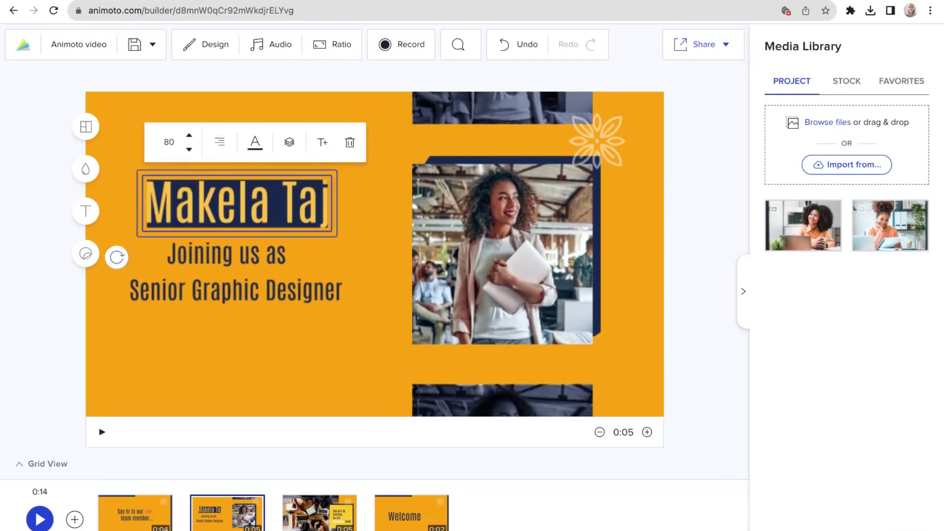
{"action": "type", "text": "Ke"}
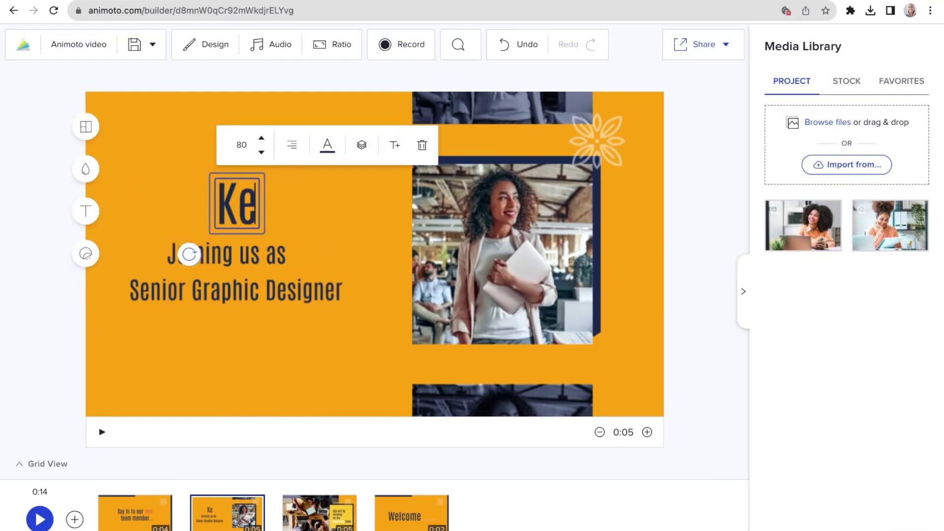
{"action": "type", "text": "ely King"}
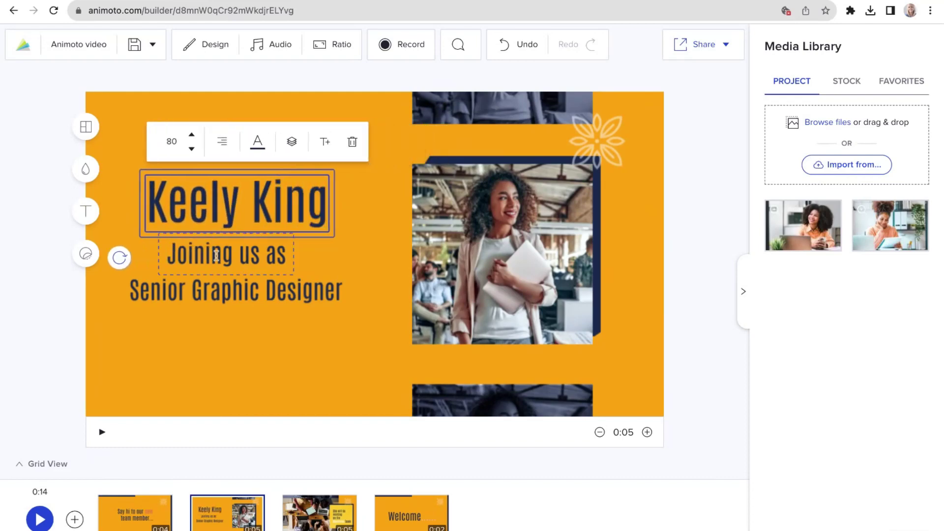
Change the Senior Graphic Designer job title to Content Manager.
{"action": "left_click", "coordinate": [228, 291]}
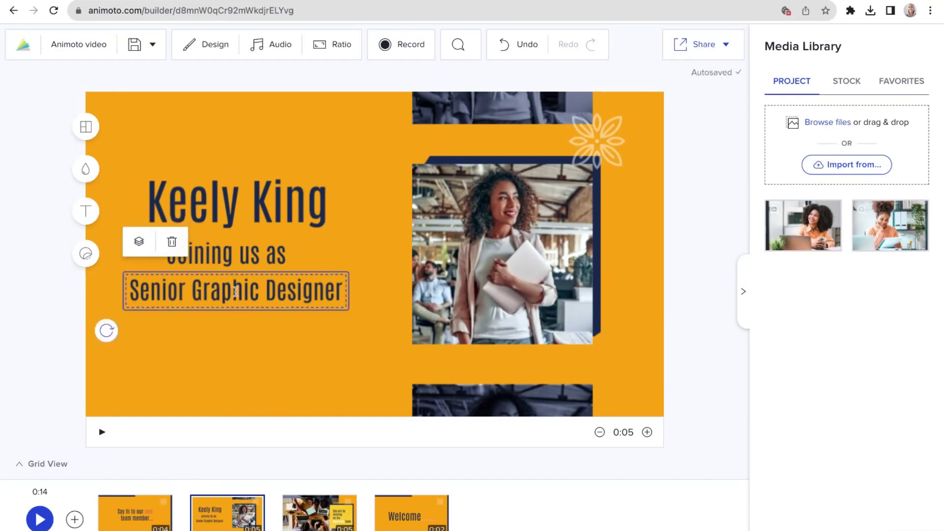
{"action": "triple_click", "coordinate": [222, 291]}
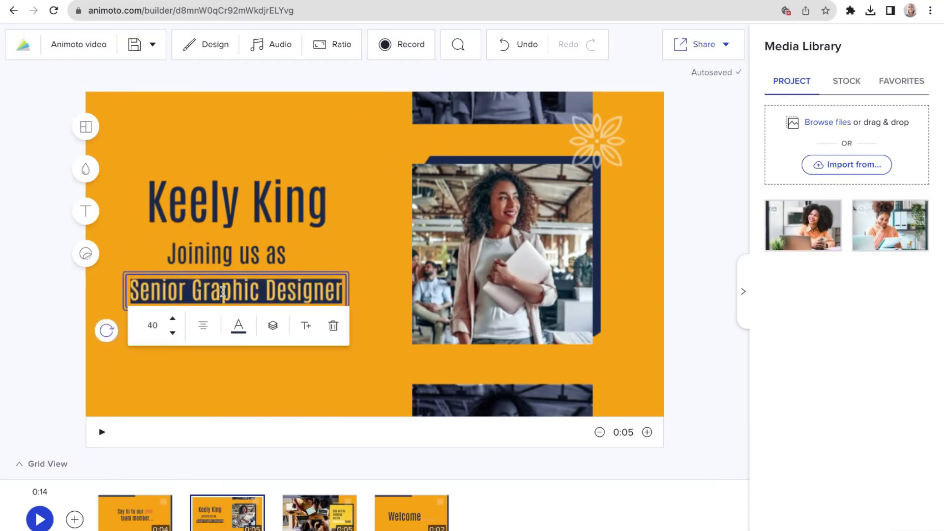
{"action": "type", "text": "Content"}
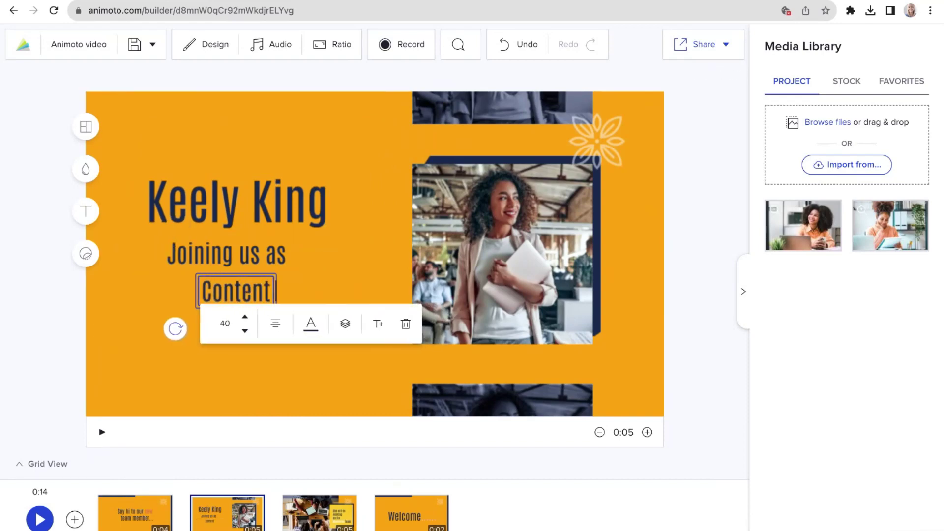
{"action": "type", "text": " Manager"}
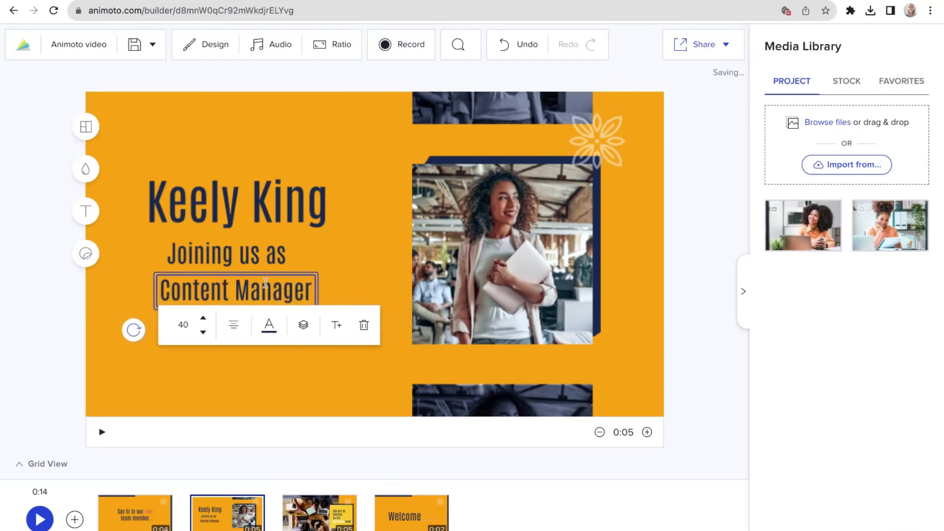
{"action": "left_click", "coordinate": [256, 363]}
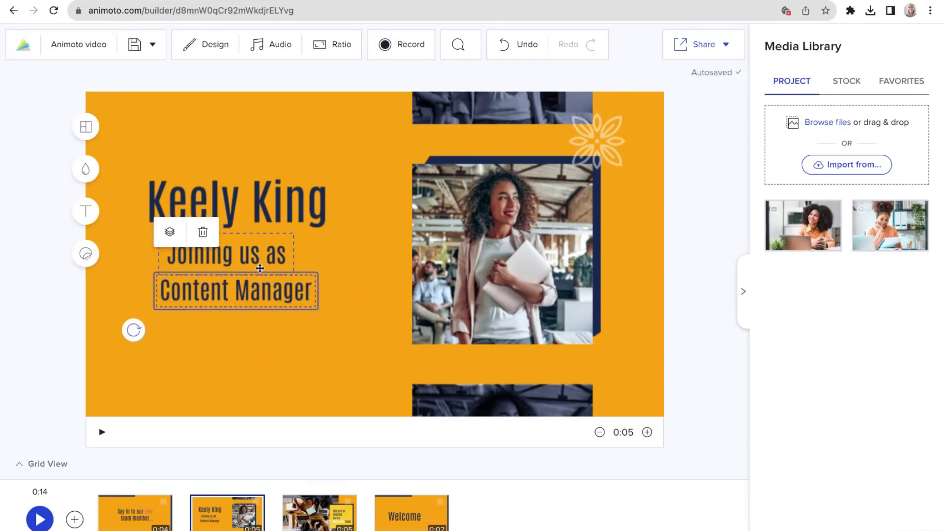
{"action": "left_click", "coordinate": [252, 285]}
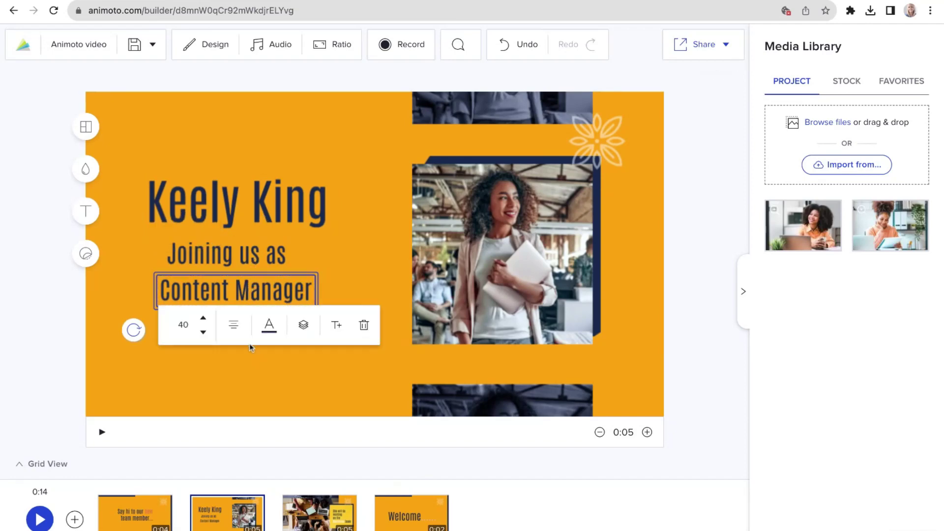
{"action": "left_click", "coordinate": [642, 307]}
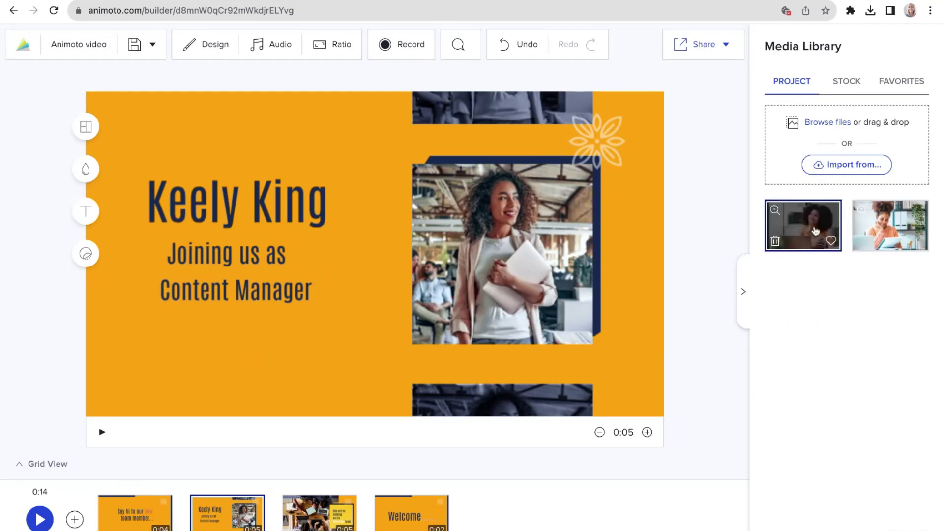
Drop the first Media Library photo, the woman at her laptop, into the second scene's photo frame.
{"action": "left_click_drag", "start_coordinate": [815, 231], "coordinate": [815, 232]}
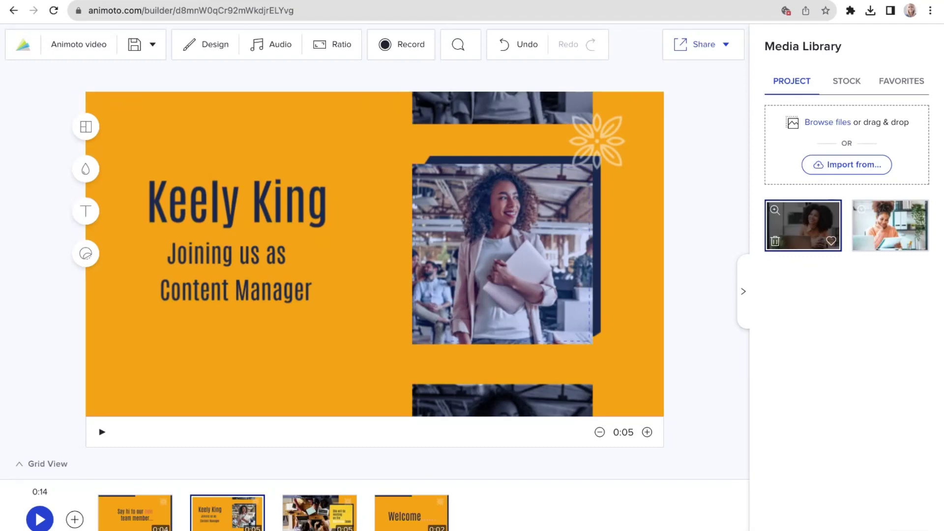
{"action": "left_click_drag", "start_coordinate": [502, 253], "coordinate": [536, 282]}
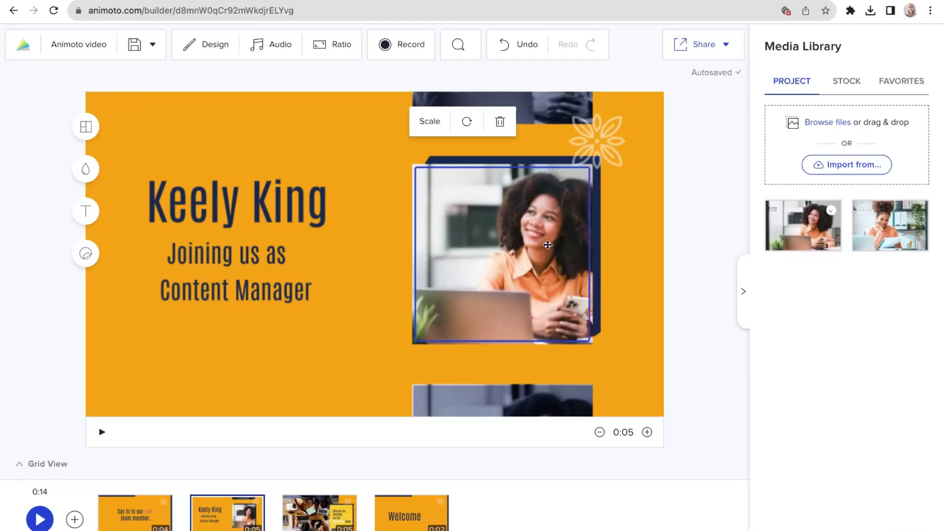
{"action": "left_click", "coordinate": [548, 244]}
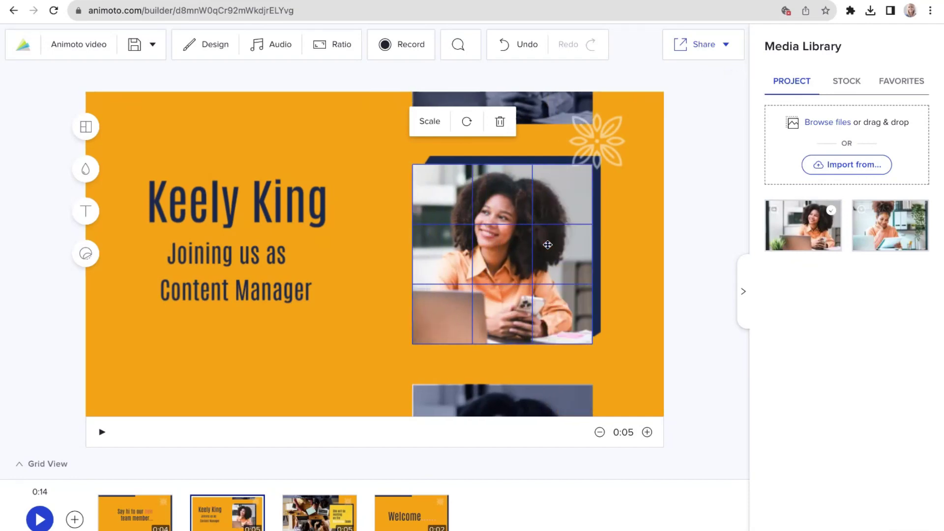
Scale the photo up slightly, shift it right and up, then open the third scene.
{"action": "left_click", "coordinate": [430, 122]}
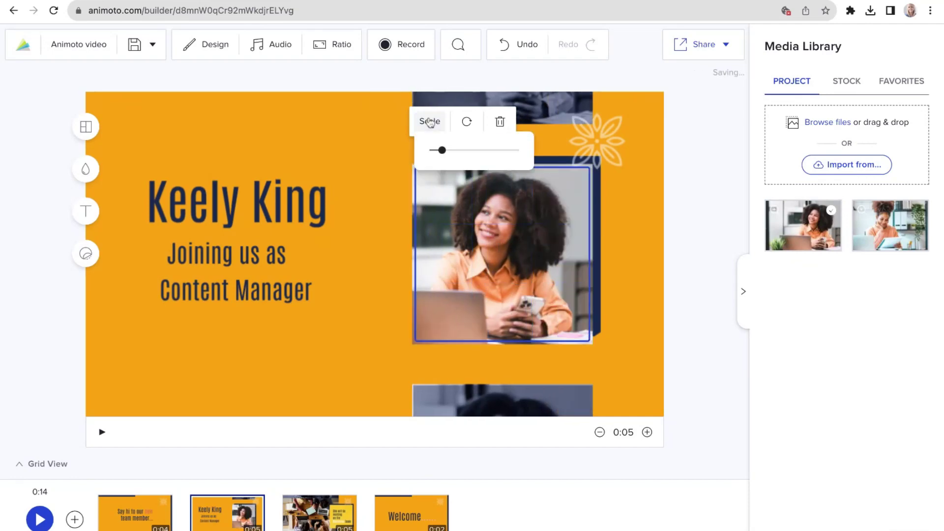
{"action": "left_click_drag", "start_coordinate": [443, 153], "coordinate": [445, 150]}
{"action": "left_click_drag", "start_coordinate": [493, 254], "coordinate": [498, 248]}
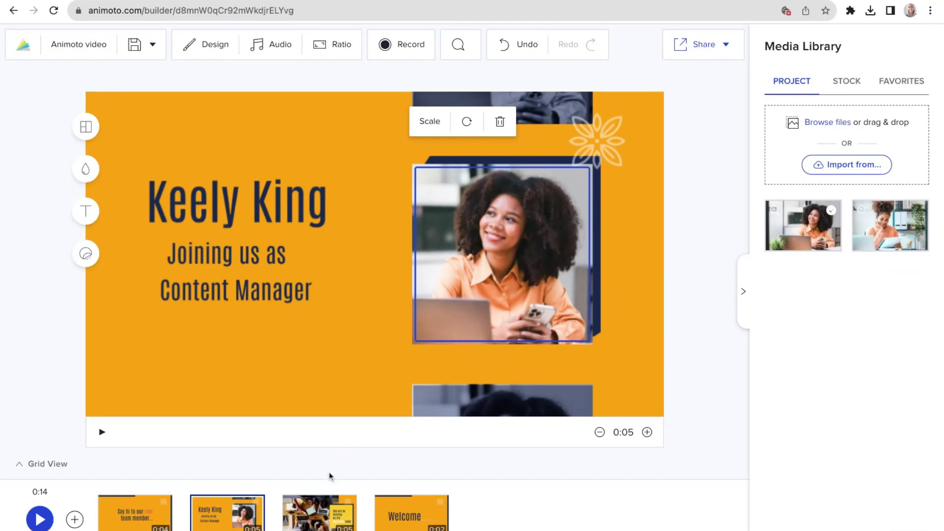
{"action": "left_click", "coordinate": [312, 516]}
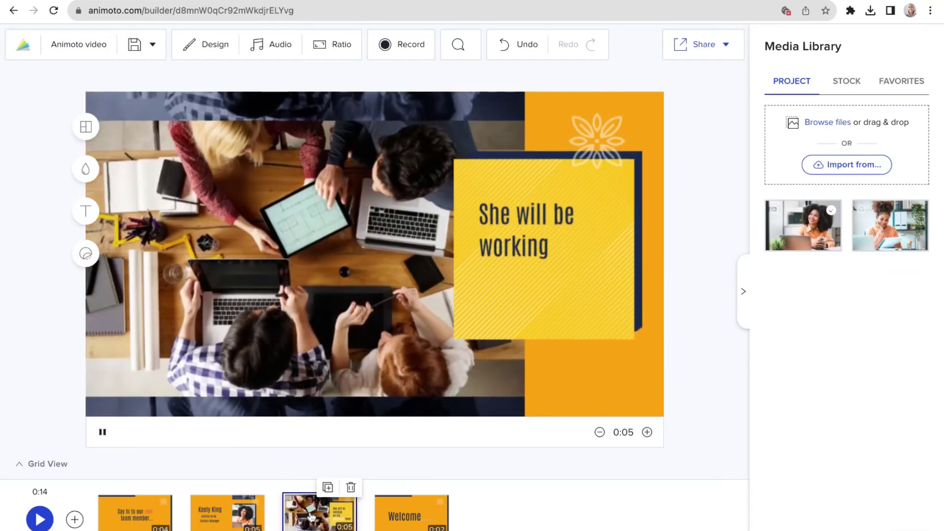